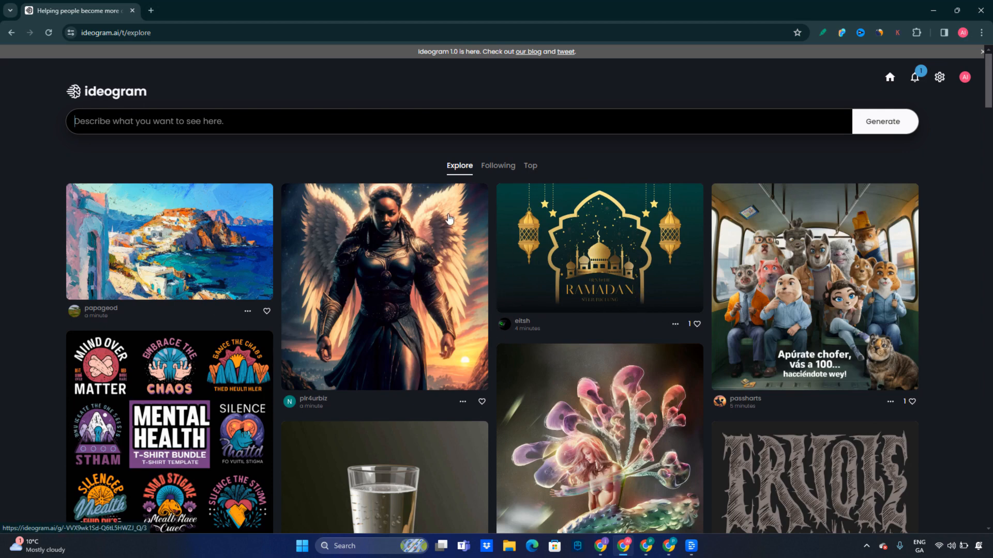
Browse the Explore feed and view the details and prompt of the sea turtle image, returning to the feed
{"action": "scroll", "coordinate": [530, 282], "scroll_direction": "down", "scroll_amount": 4}
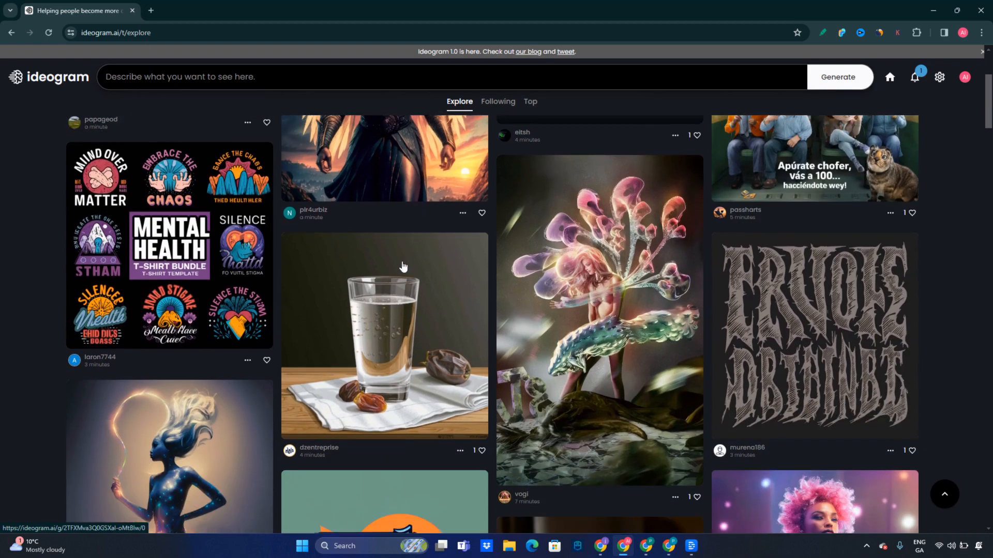
{"action": "scroll", "coordinate": [404, 267], "scroll_direction": "down", "scroll_amount": 5}
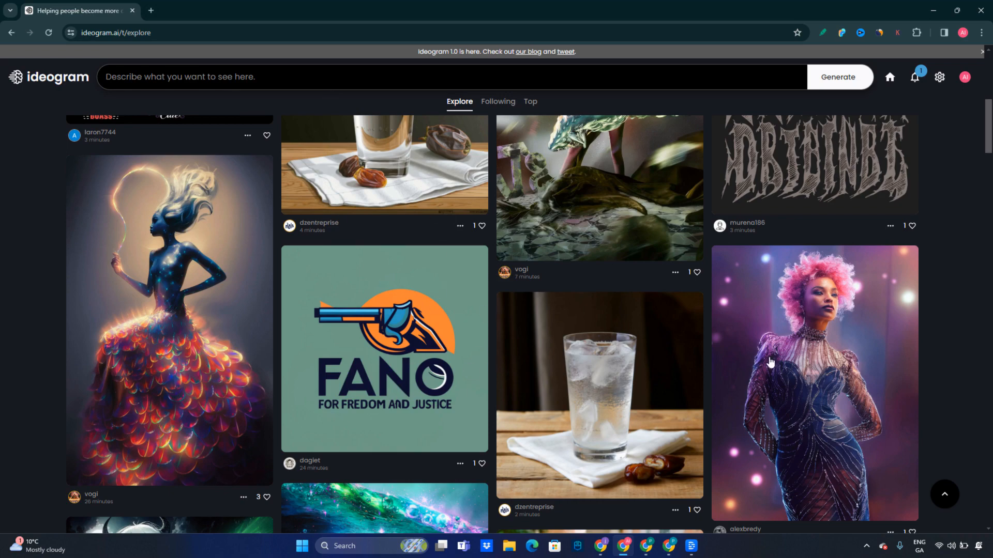
{"action": "scroll", "coordinate": [798, 378], "scroll_direction": "down", "scroll_amount": 1}
{"action": "scroll", "coordinate": [715, 350], "scroll_direction": "down", "scroll_amount": 6}
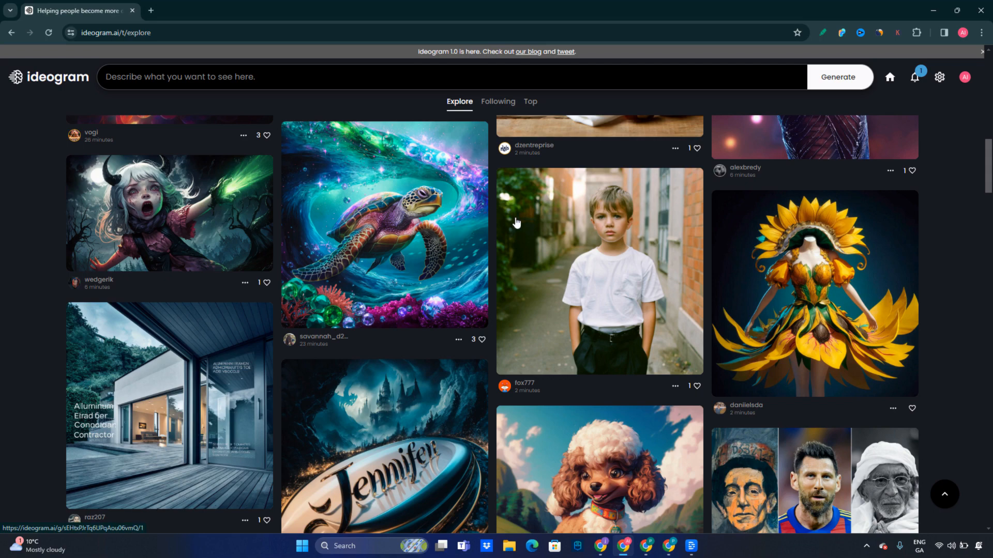
{"action": "scroll", "coordinate": [515, 219], "scroll_direction": "up", "scroll_amount": 2}
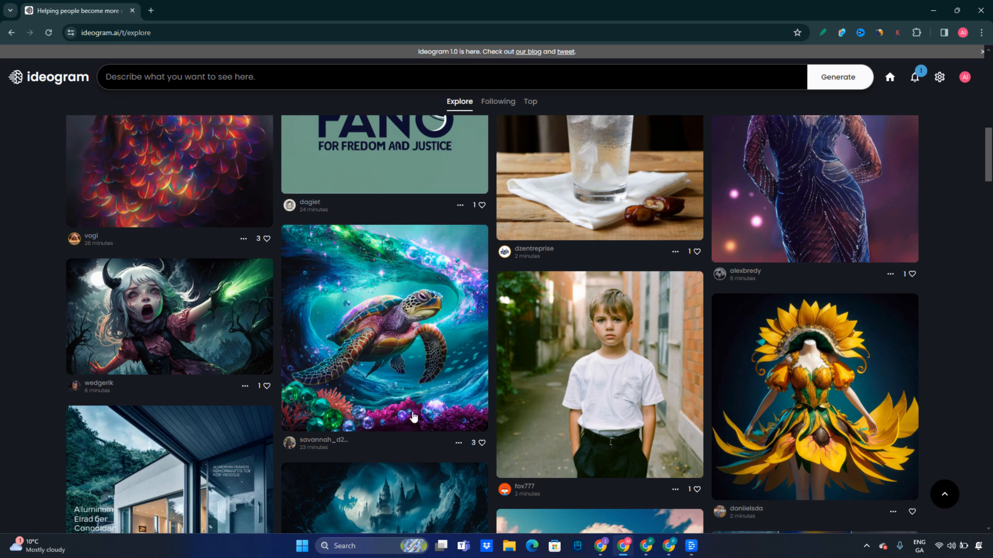
{"action": "left_click", "coordinate": [419, 342]}
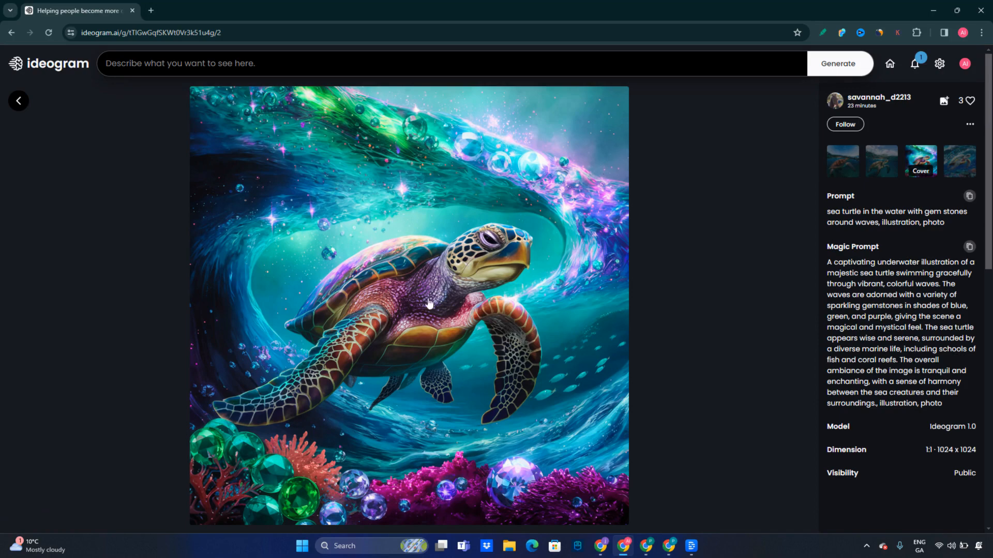
{"action": "left_click", "coordinate": [19, 101]}
View the details and prompt of the Mental Health T-shirt bundle image in the Explore feed, returning to the feed
{"action": "scroll", "coordinate": [658, 335], "scroll_direction": "up", "scroll_amount": 3}
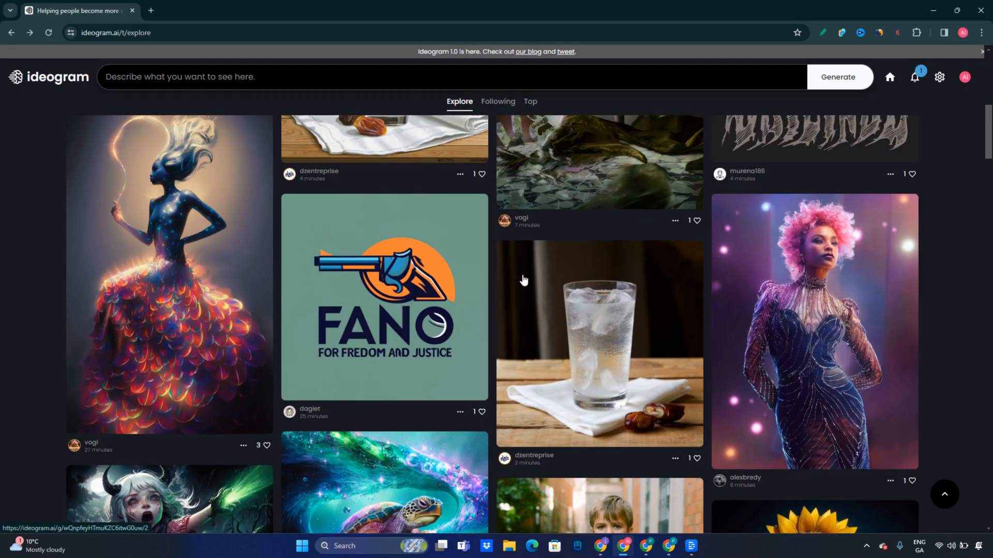
{"action": "scroll", "coordinate": [522, 217], "scroll_direction": "up", "scroll_amount": 2}
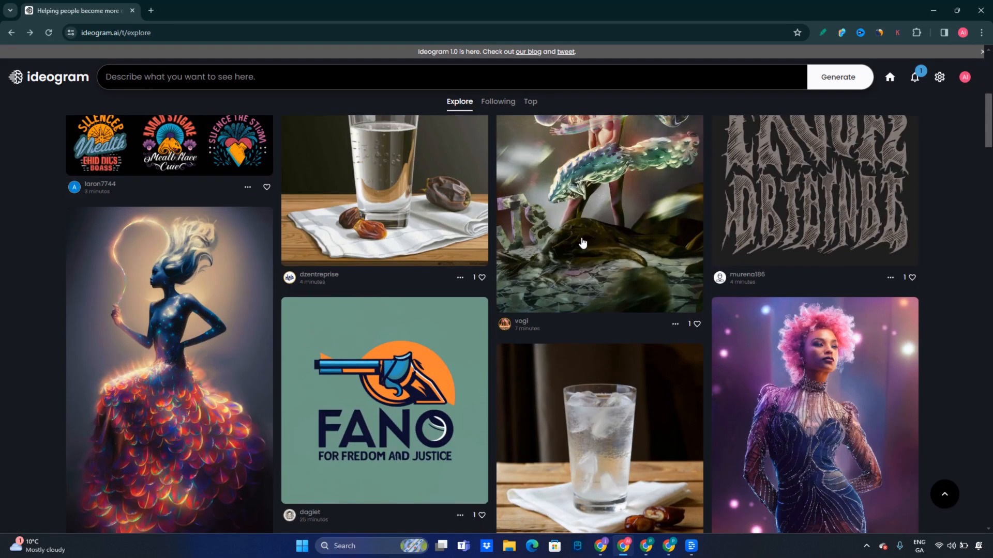
{"action": "scroll", "coordinate": [562, 222], "scroll_direction": "up", "scroll_amount": 3}
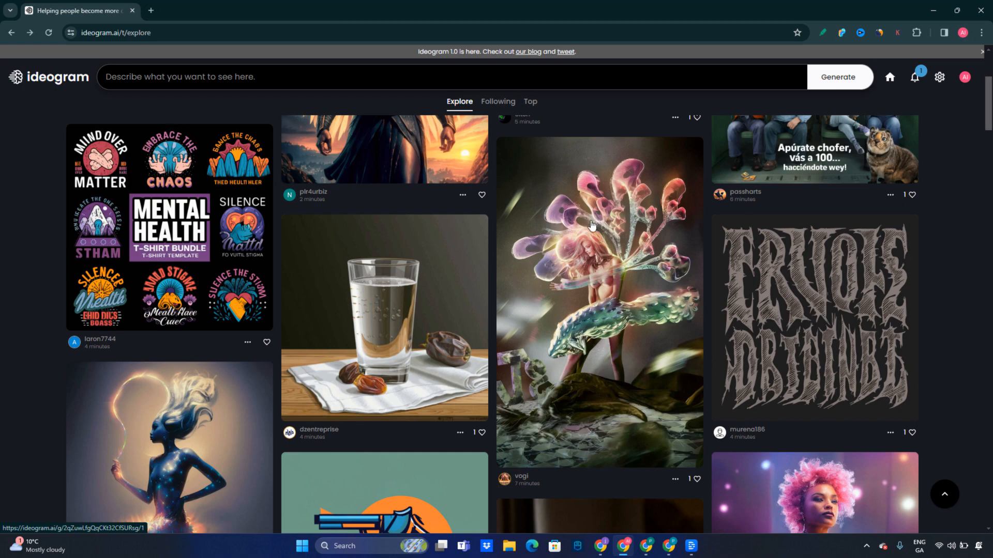
{"action": "scroll", "coordinate": [574, 225], "scroll_direction": "up", "scroll_amount": 4}
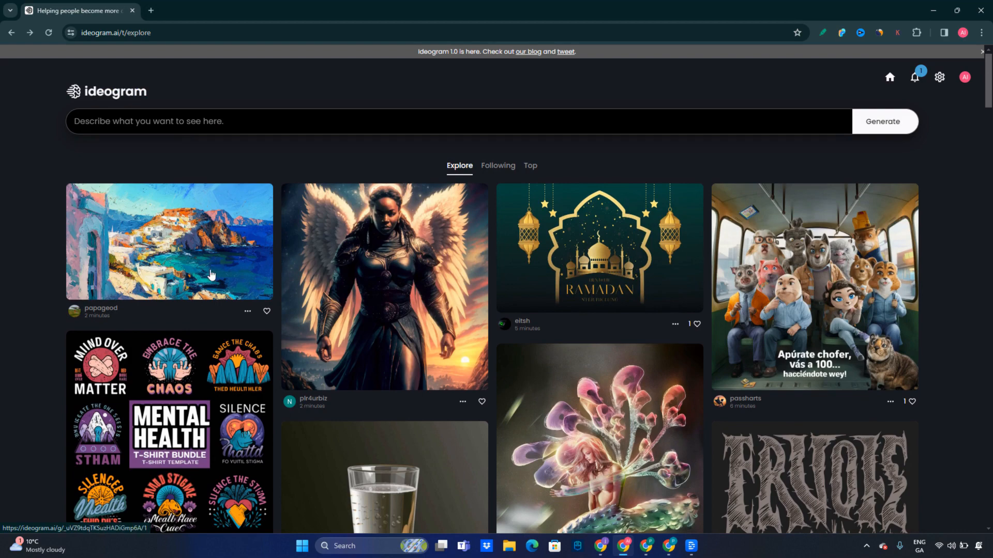
{"action": "scroll", "coordinate": [395, 253], "scroll_direction": "down", "scroll_amount": 3}
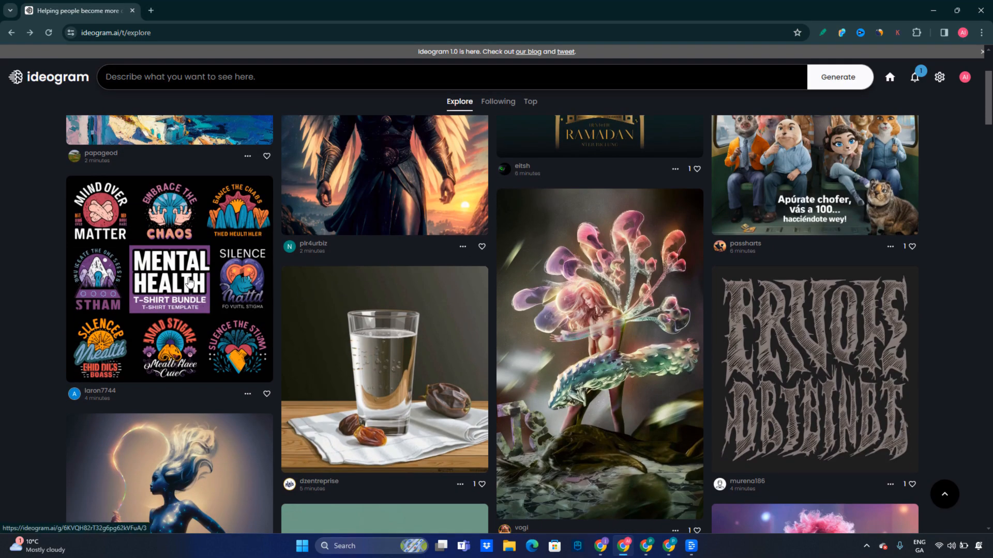
{"action": "left_click", "coordinate": [174, 274]}
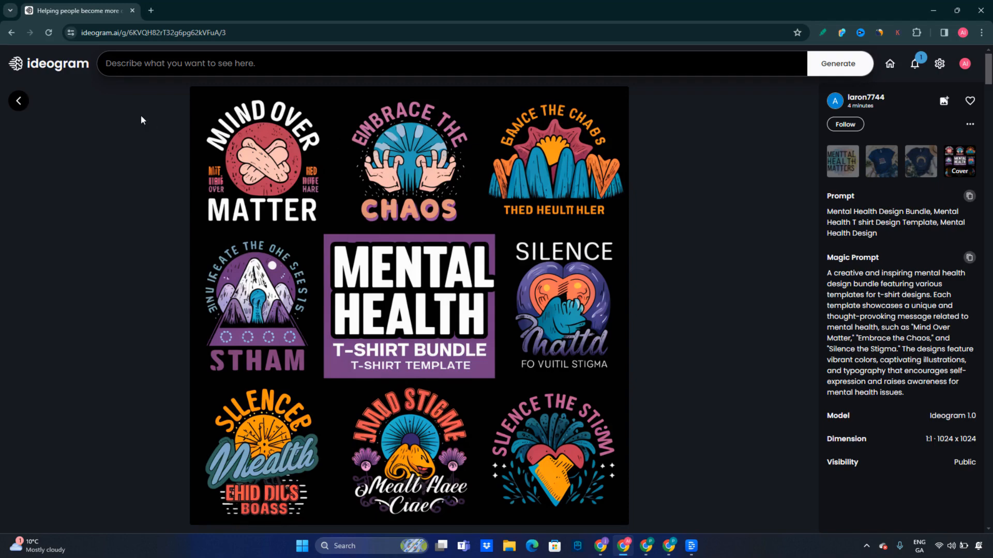
{"action": "left_click", "coordinate": [19, 101]}
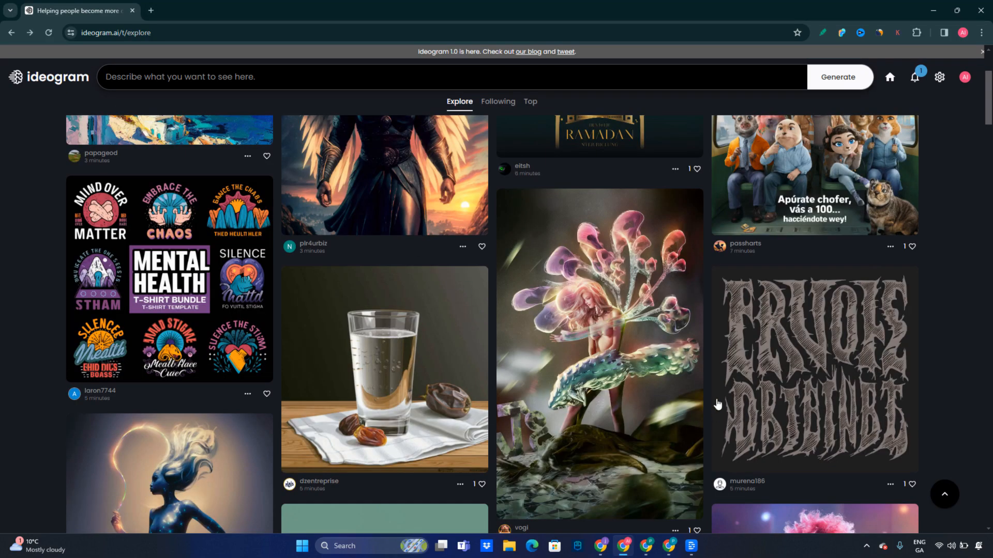
Enter the image prompt "a small dog with a sign saying: I am not a regular dog, I'm a cool dog"
{"action": "scroll", "coordinate": [448, 319], "scroll_direction": "down", "scroll_amount": 4}
{"action": "scroll", "coordinate": [443, 312], "scroll_direction": "down", "scroll_amount": 6}
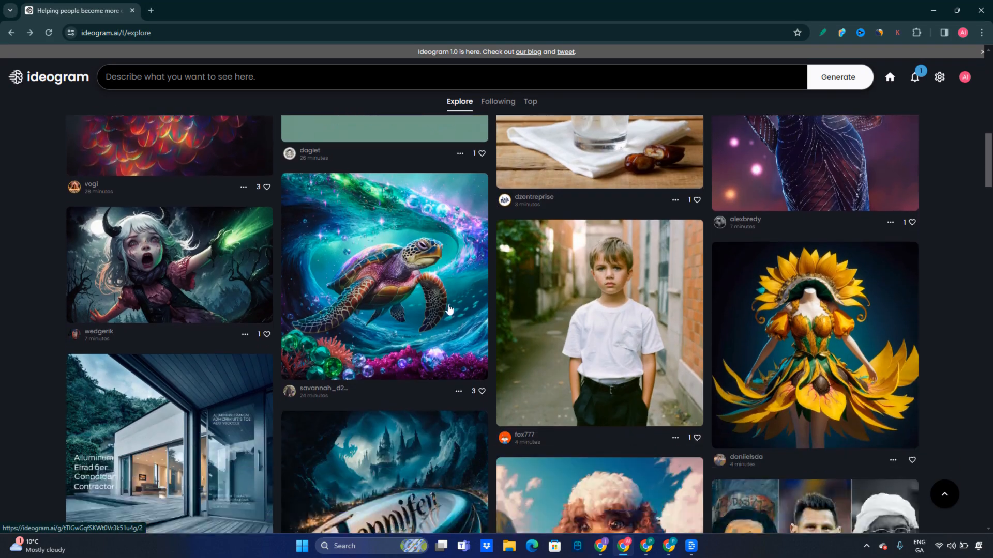
{"action": "scroll", "coordinate": [447, 301], "scroll_direction": "down", "scroll_amount": 2}
{"action": "scroll", "coordinate": [448, 301], "scroll_direction": "down", "scroll_amount": 5}
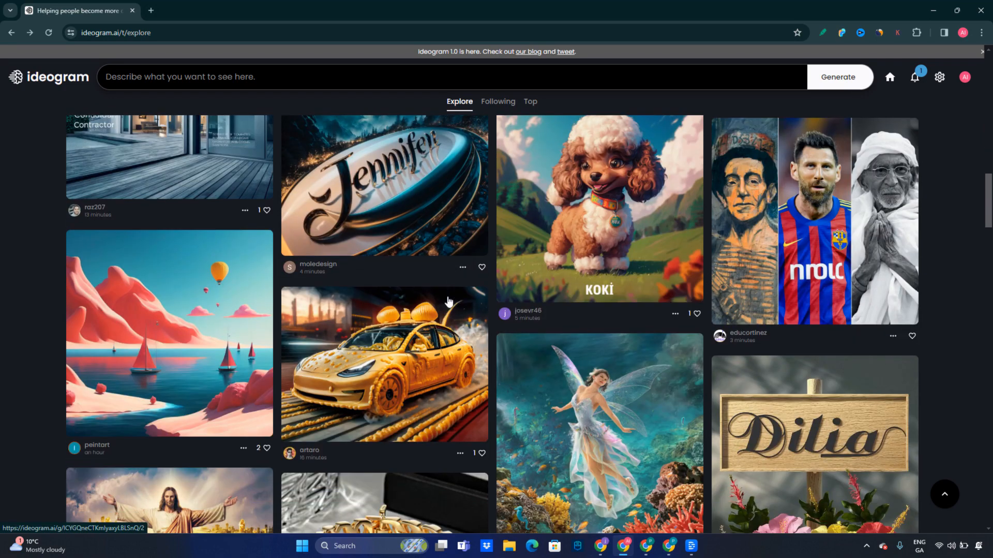
{"action": "scroll", "coordinate": [419, 241], "scroll_direction": "down", "scroll_amount": 4}
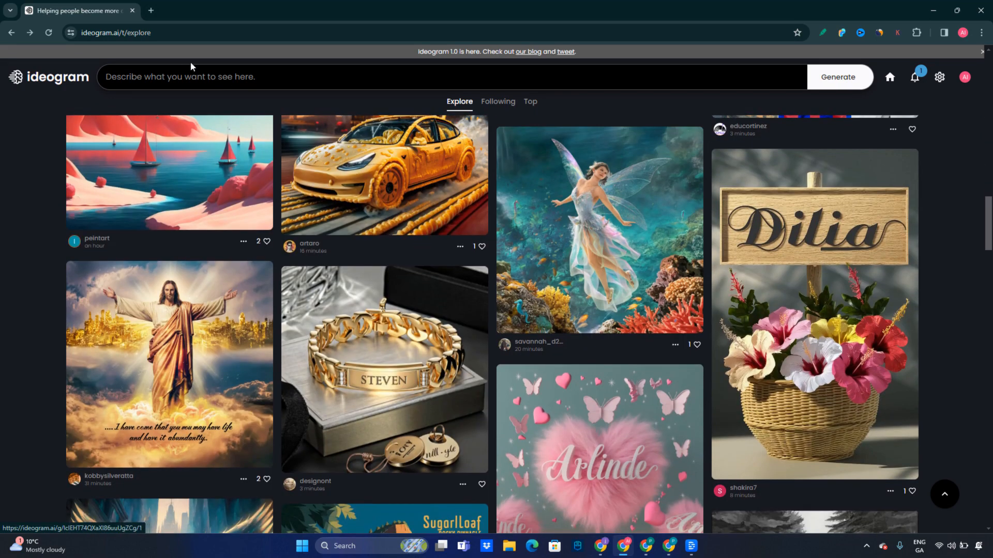
{"action": "left_click", "coordinate": [185, 72]}
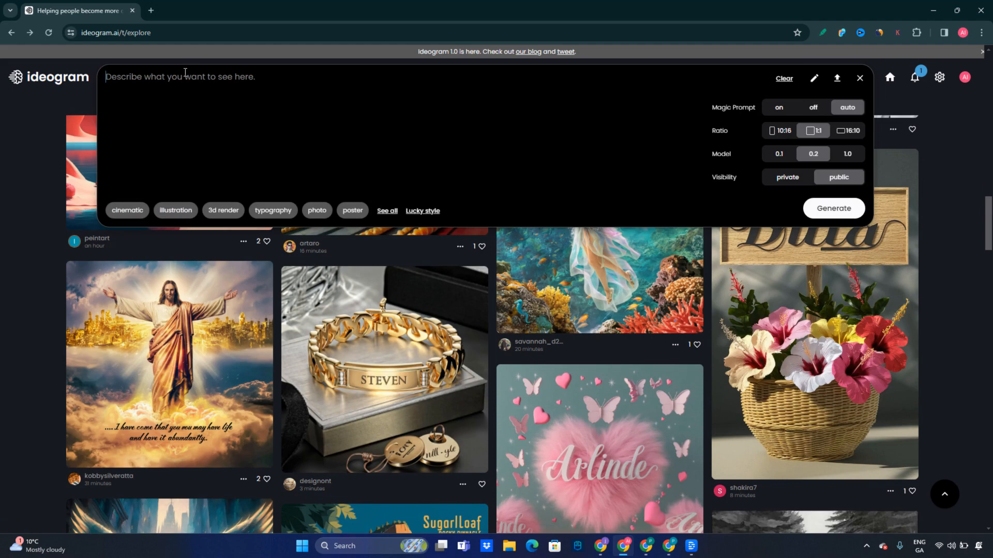
{"action": "type", "text": "a small dog with a sign saying: I am not a regular dog, I'm a cool dog"}
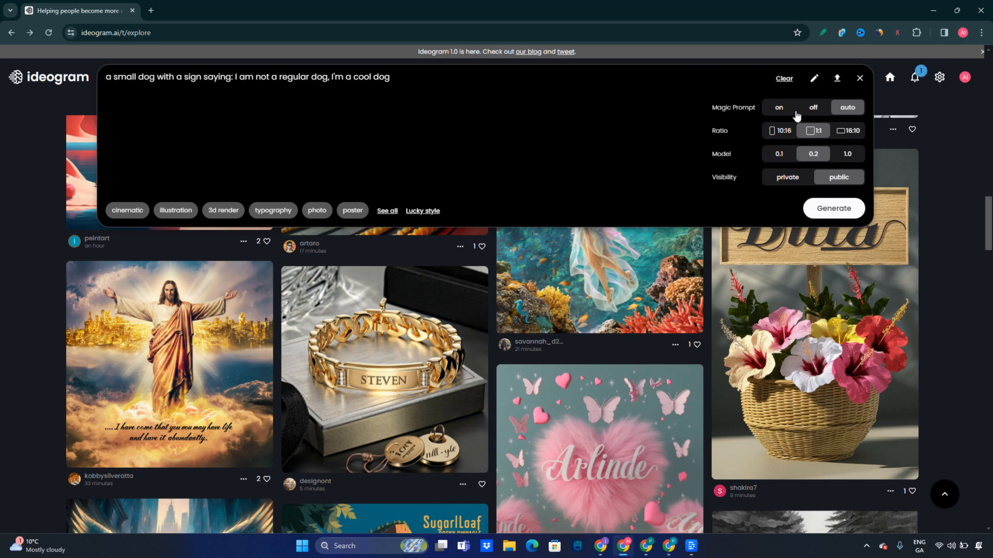
Try the Magic Prompt and ratio options, settling on auto for Magic Prompt and 16:10 for the ratio
{"action": "left_click", "coordinate": [776, 111]}
{"action": "left_click", "coordinate": [808, 109]}
{"action": "left_click", "coordinate": [846, 110]}
{"action": "left_click", "coordinate": [778, 133]}
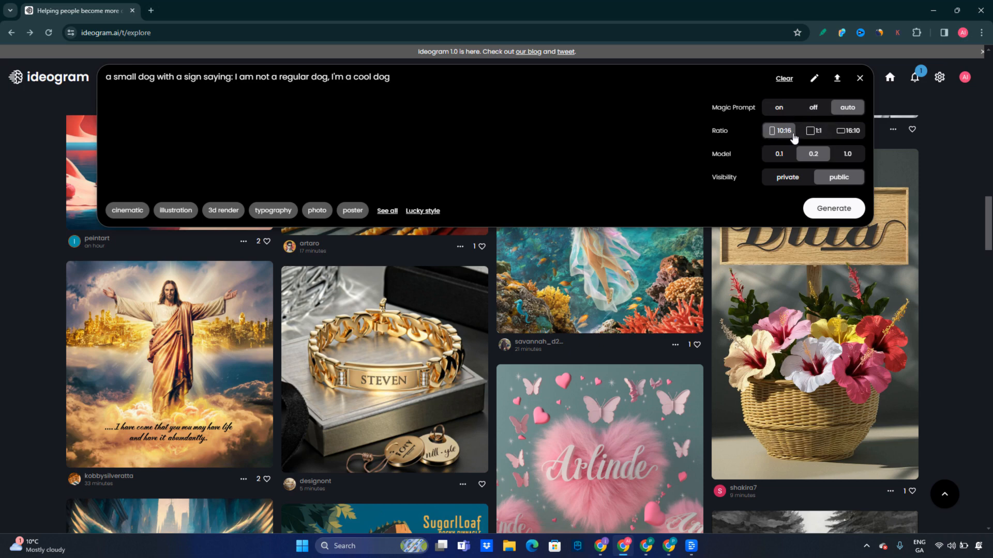
{"action": "left_click", "coordinate": [810, 132]}
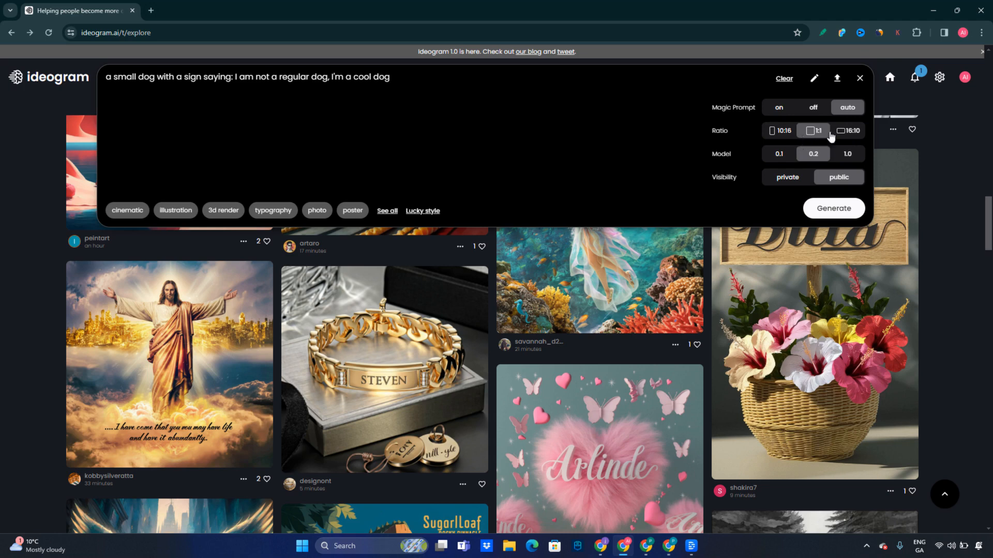
{"action": "left_click", "coordinate": [848, 133]}
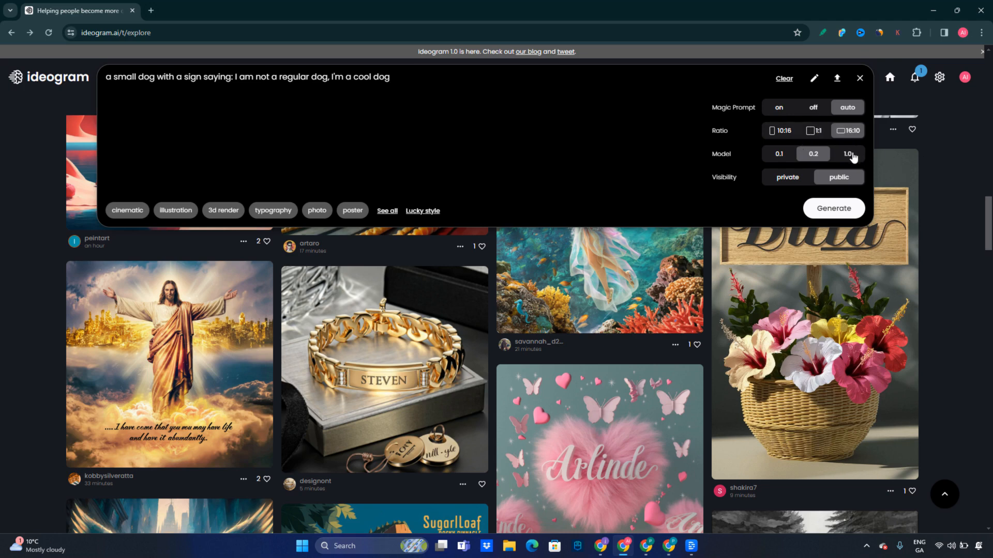
Set the generation model to 1.0 and try to switch the visibility to private
{"action": "left_click", "coordinate": [781, 156]}
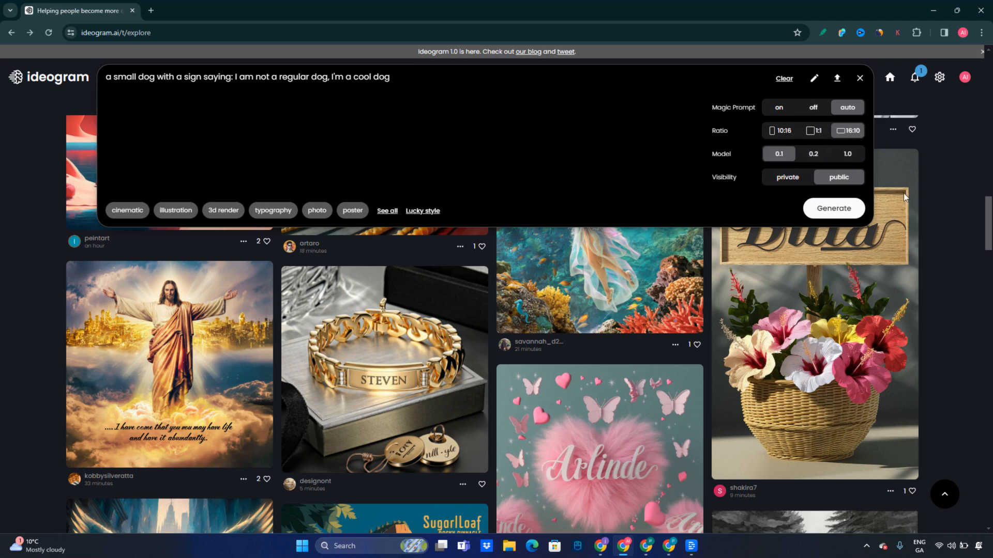
{"action": "left_click", "coordinate": [820, 159]}
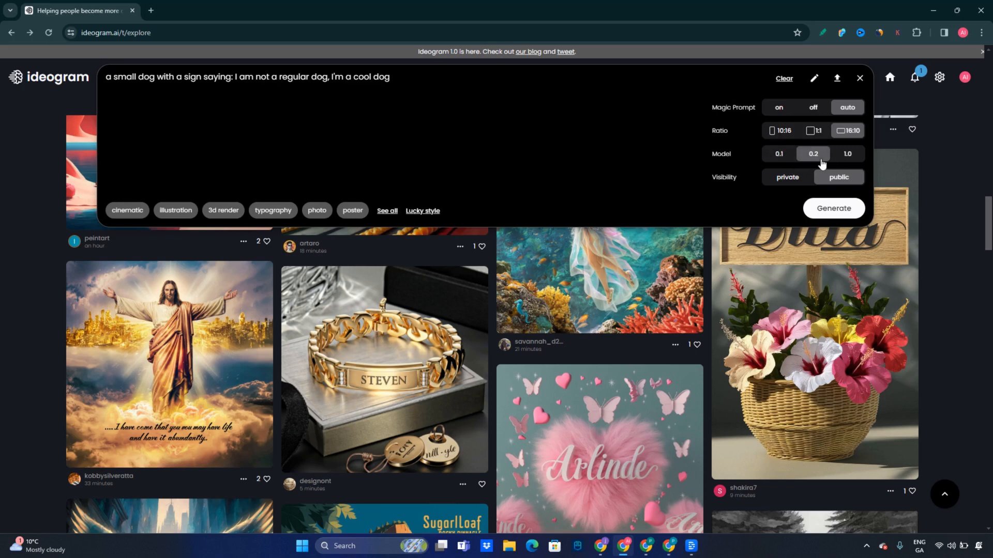
{"action": "left_click", "coordinate": [852, 164]}
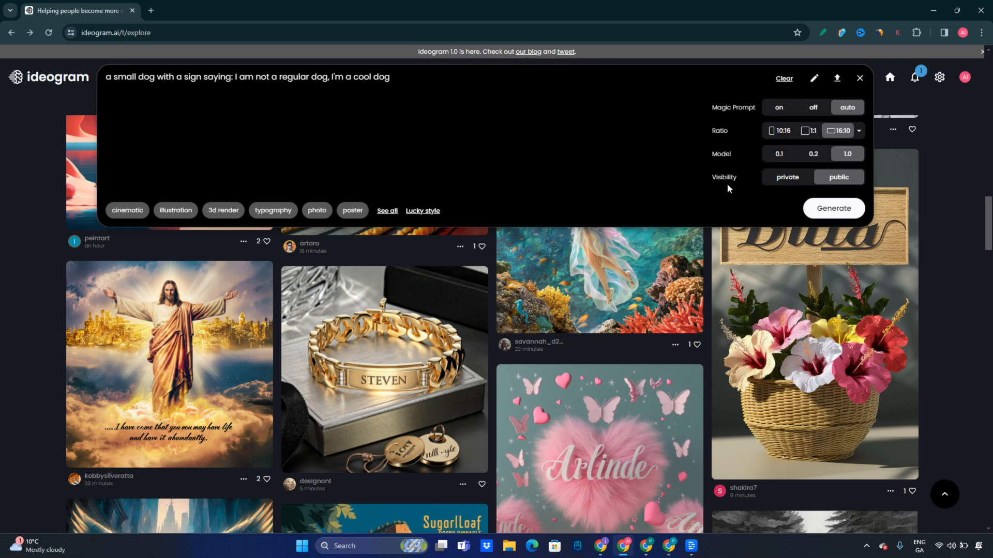
{"action": "left_click", "coordinate": [773, 184]}
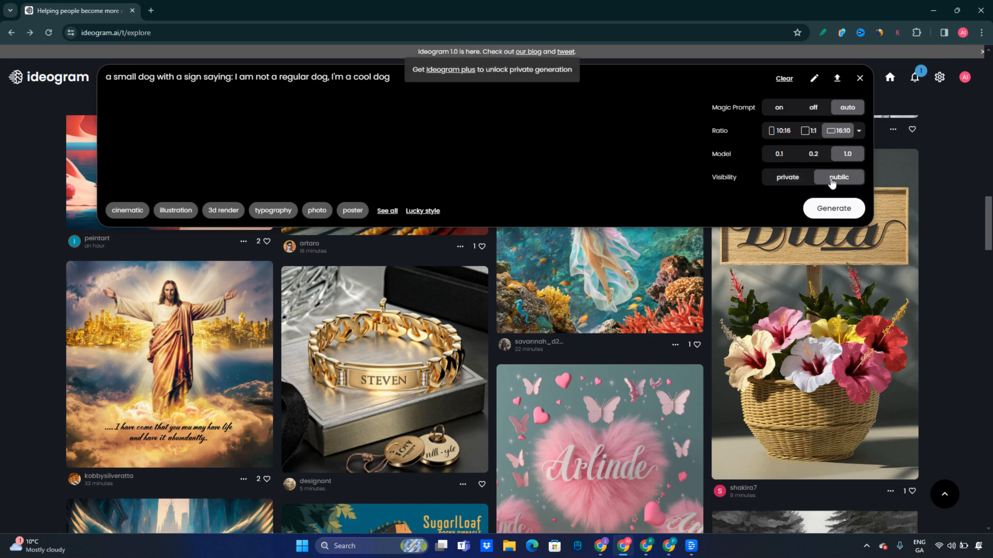
{"action": "left_click", "coordinate": [772, 184]}
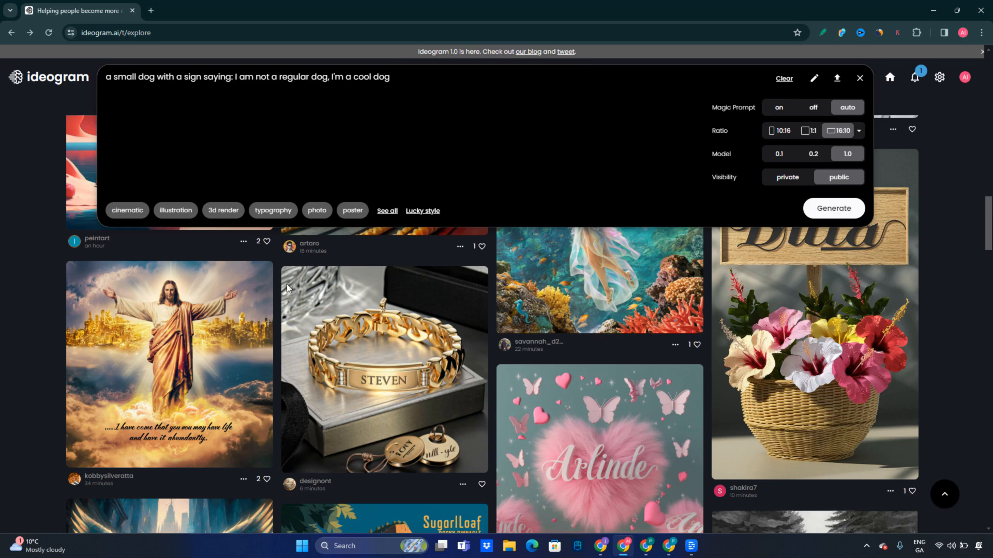
Expand the full list of styles, apply the 3d render style and generate the dog images
{"action": "left_click", "coordinate": [822, 213]}
{"action": "left_click", "coordinate": [386, 211]}
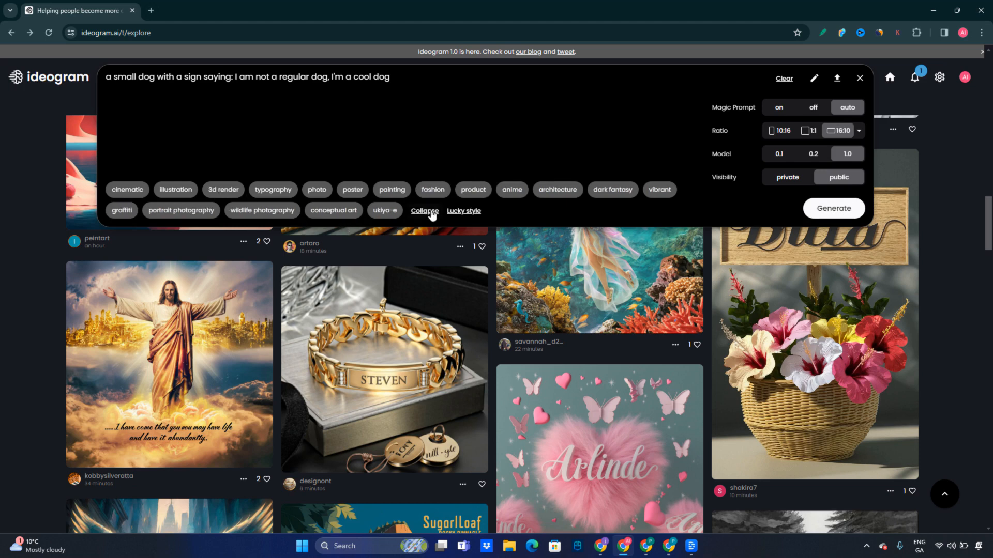
{"action": "left_click", "coordinate": [458, 221]}
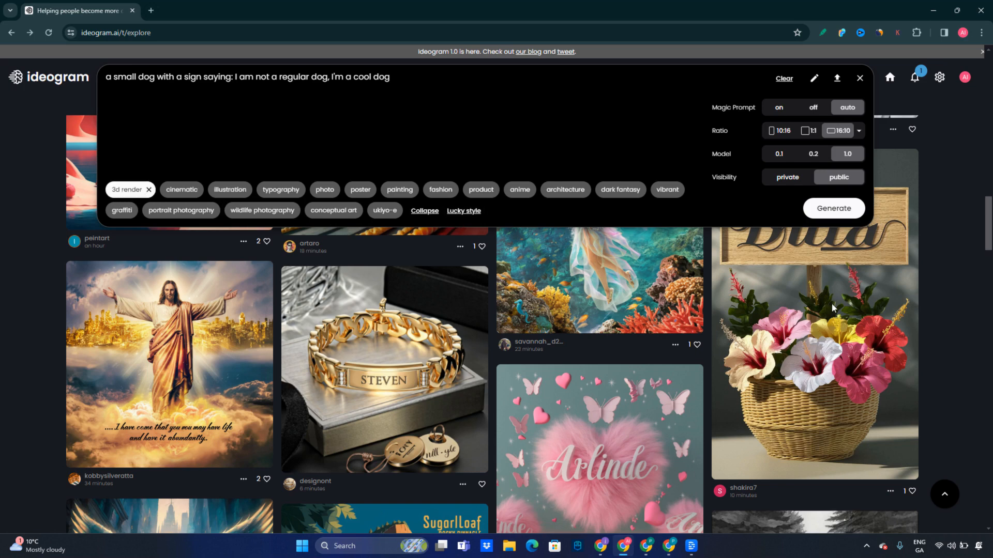
{"action": "left_click", "coordinate": [835, 209]}
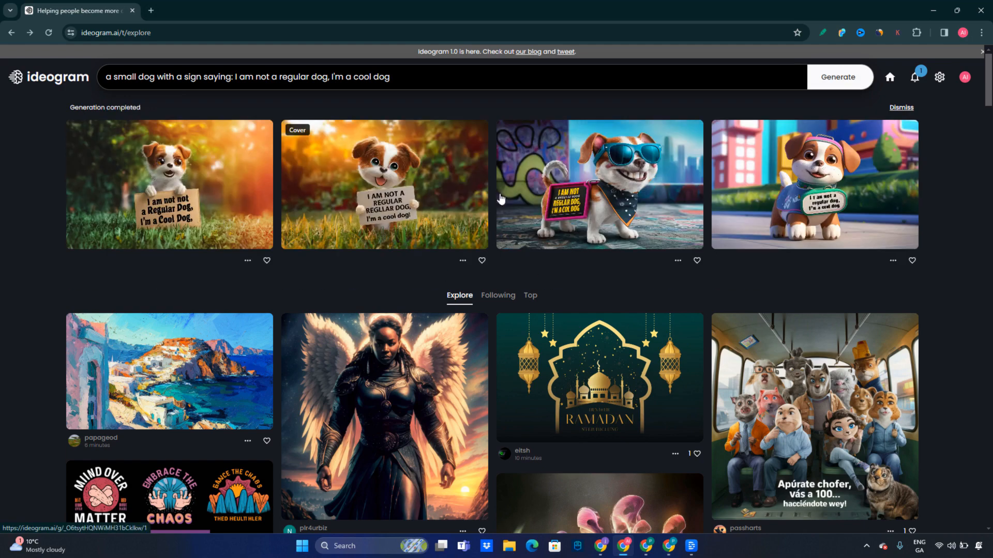
Inspect the sign text in the first three generated dog images at full size, one after another
{"action": "left_click", "coordinate": [214, 174]}
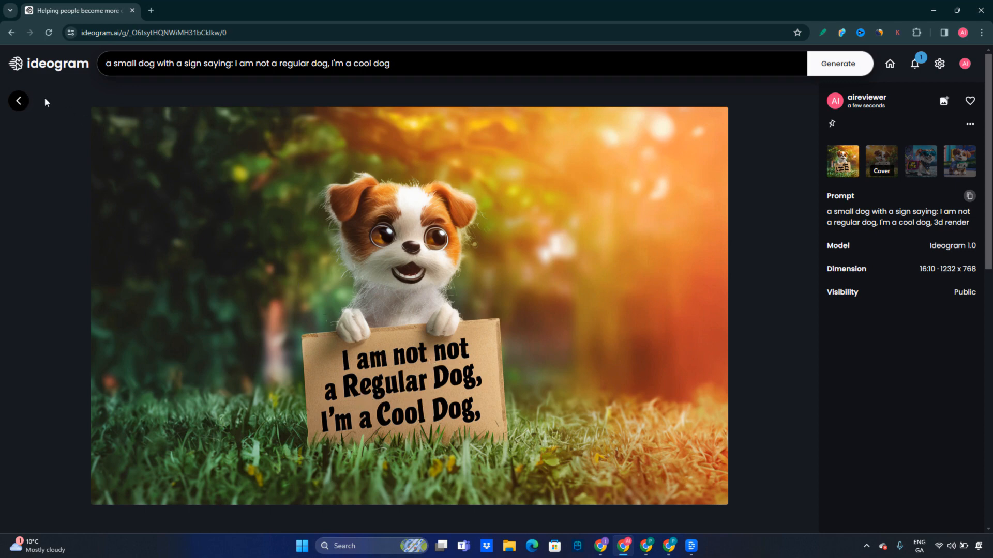
{"action": "left_click", "coordinate": [19, 101]}
{"action": "left_click", "coordinate": [396, 220]}
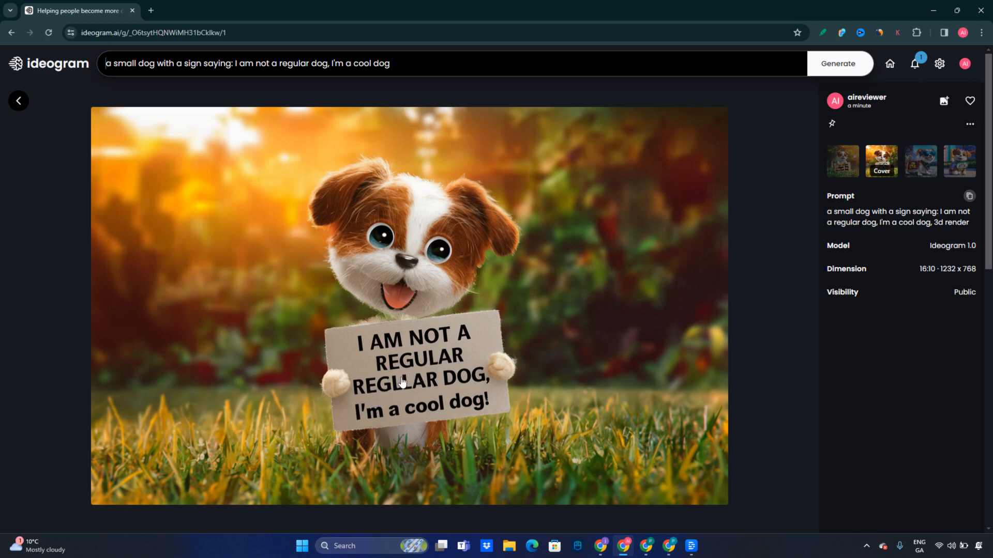
{"action": "left_click", "coordinate": [22, 107]}
{"action": "left_click", "coordinate": [567, 201]}
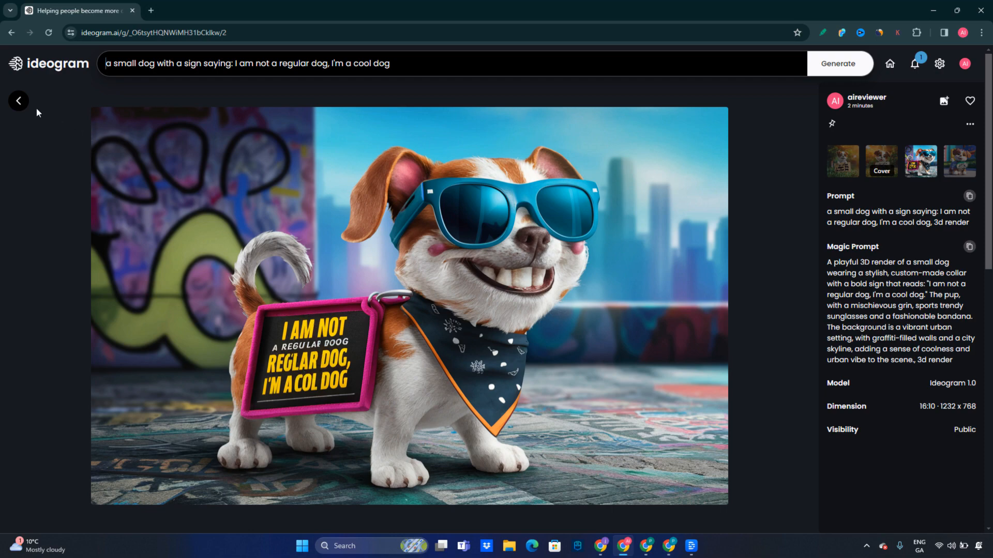
{"action": "left_click", "coordinate": [19, 102]}
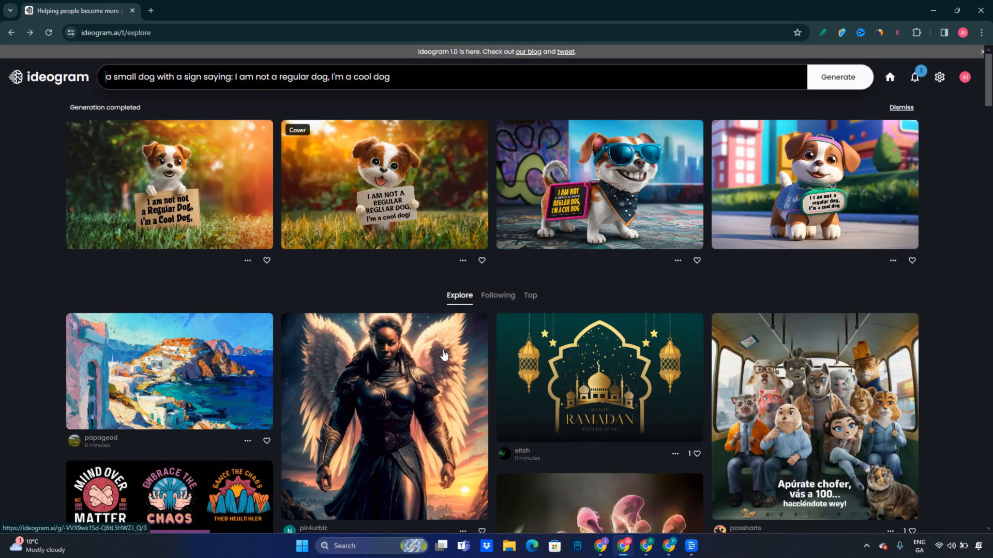
Examine the fourth generated dog image, with the colourful city background, at full size along with its Magic Prompt
{"action": "left_click", "coordinate": [838, 173]}
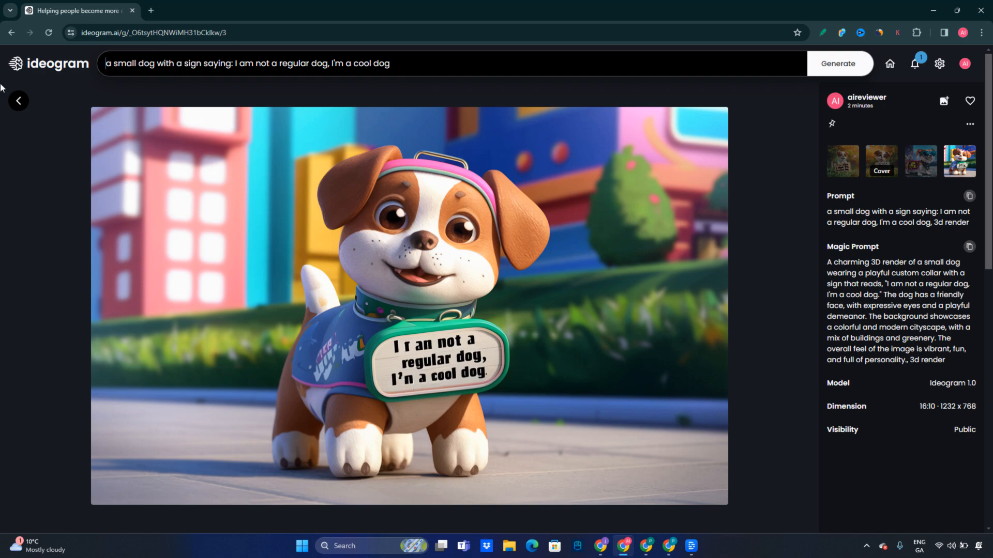
{"action": "left_click", "coordinate": [20, 97]}
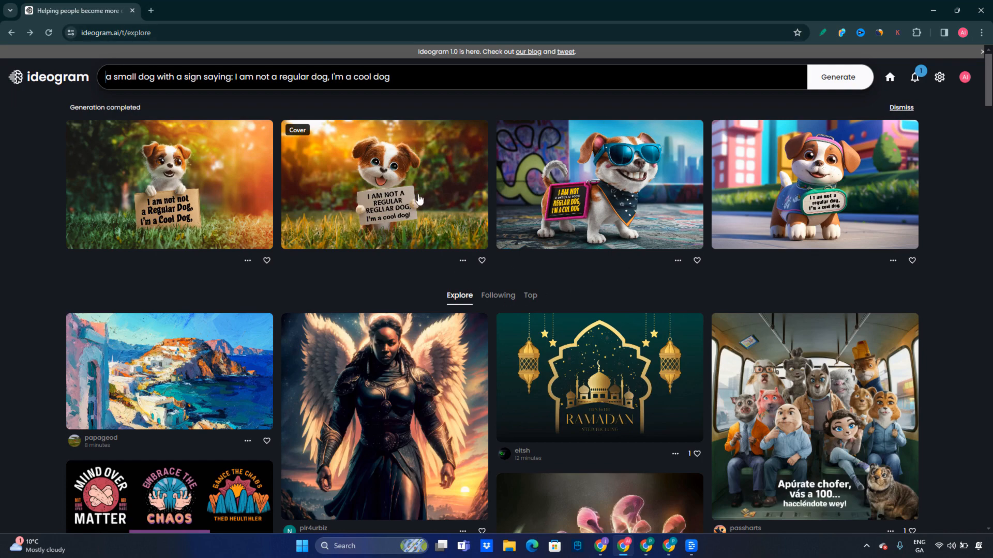
{"action": "left_click", "coordinate": [817, 174]}
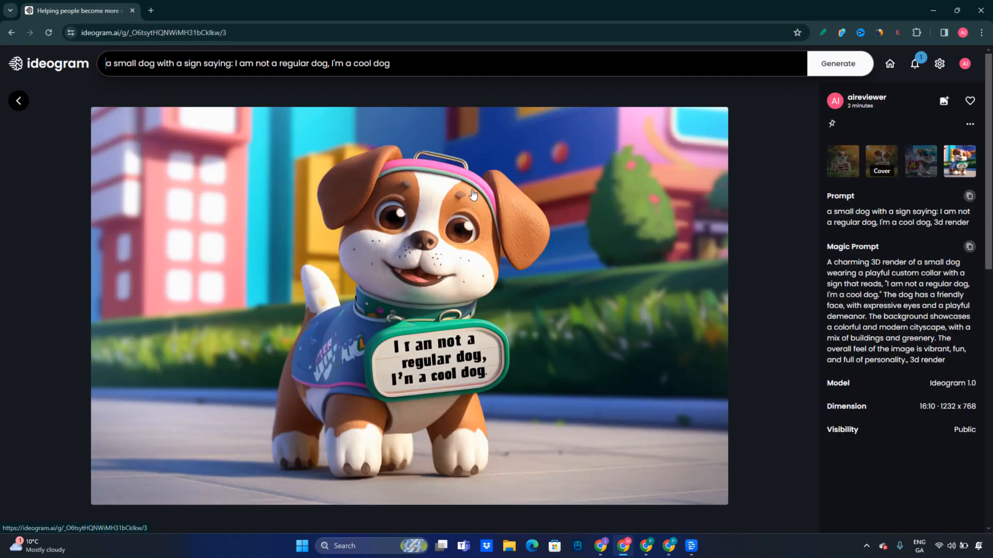
Start a remix of the fourth dog image with the image weight at maximum, Magic Prompt on and model 1.0
{"action": "left_click", "coordinate": [944, 101]}
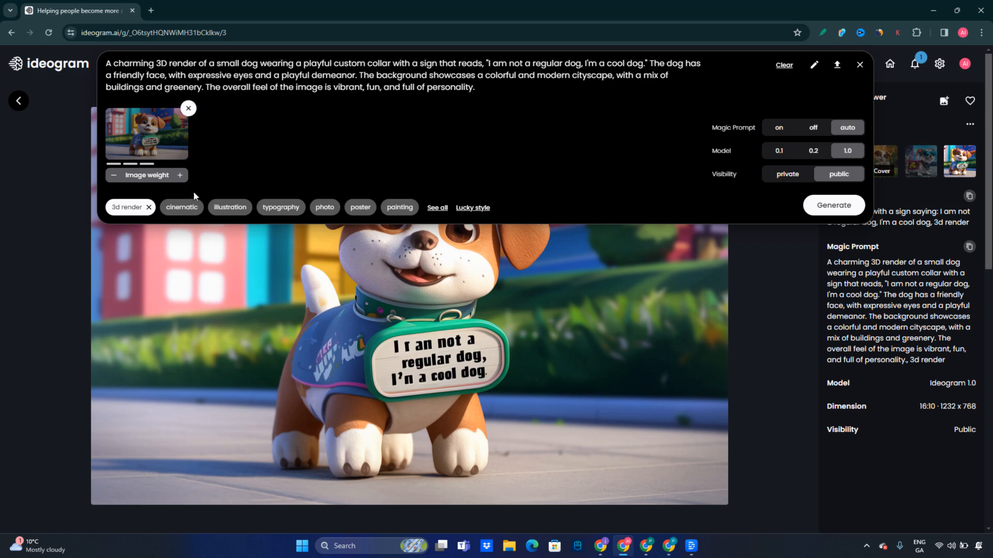
{"action": "left_click", "coordinate": [178, 175]}
{"action": "left_click", "coordinate": [180, 176]}
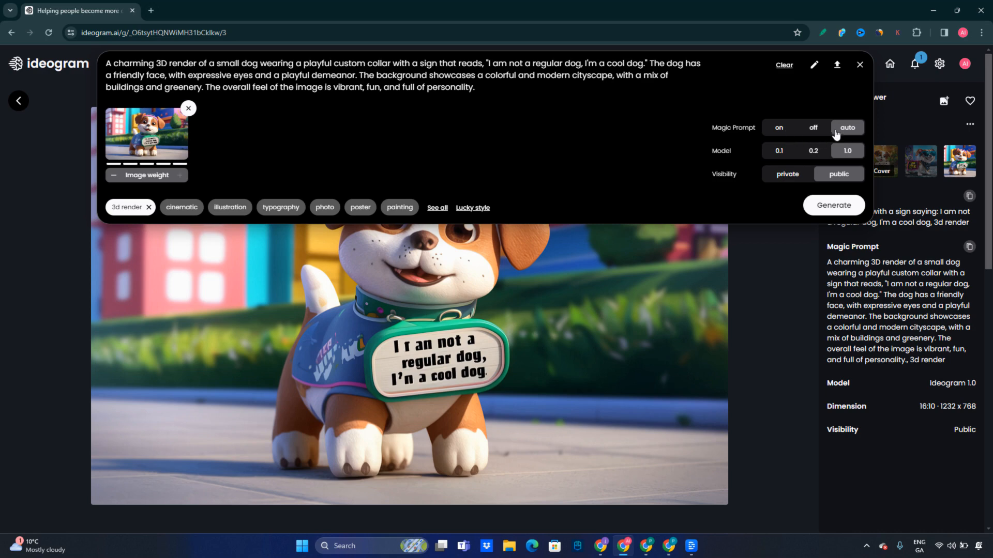
{"action": "left_click", "coordinate": [779, 129]}
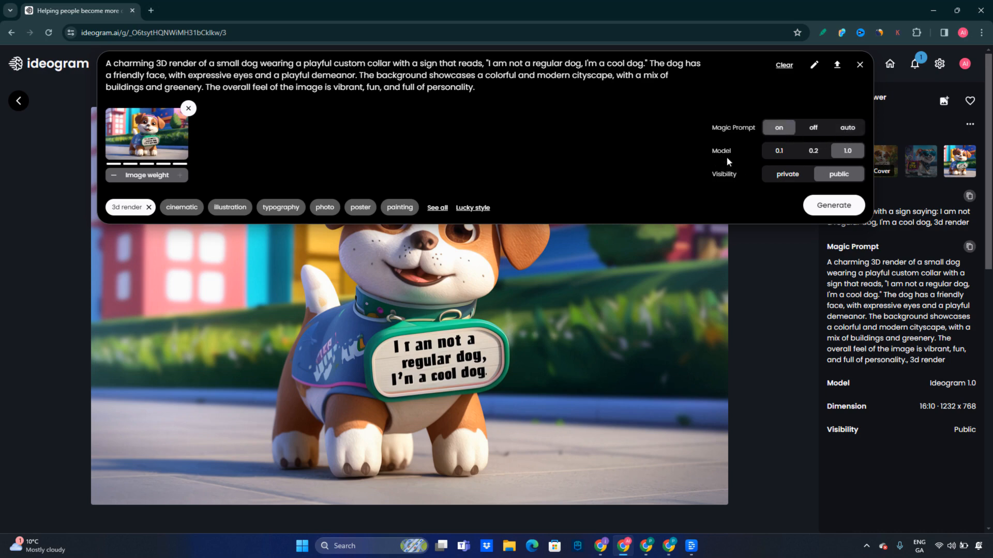
{"action": "left_click", "coordinate": [814, 152]}
{"action": "left_click", "coordinate": [857, 153]}
Replace the 3d render style with portrait photography from the full style list and generate the remix
{"action": "left_click", "coordinate": [441, 209]}
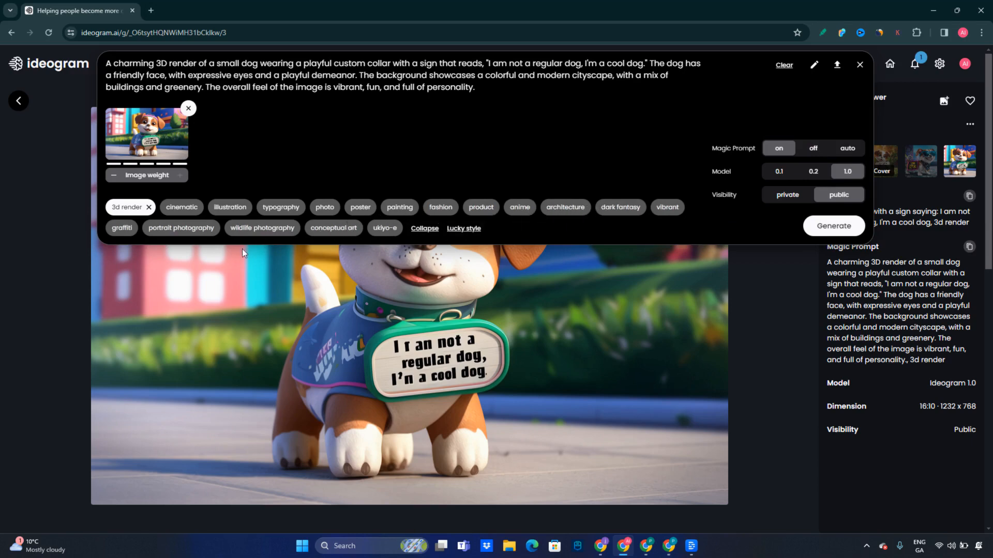
{"action": "left_click", "coordinate": [171, 232]}
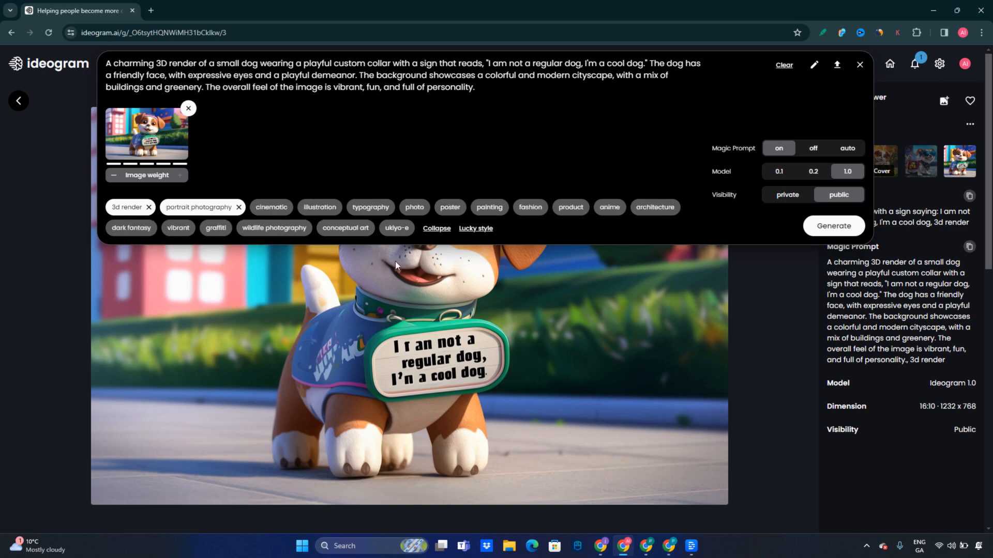
{"action": "left_click", "coordinate": [149, 207]}
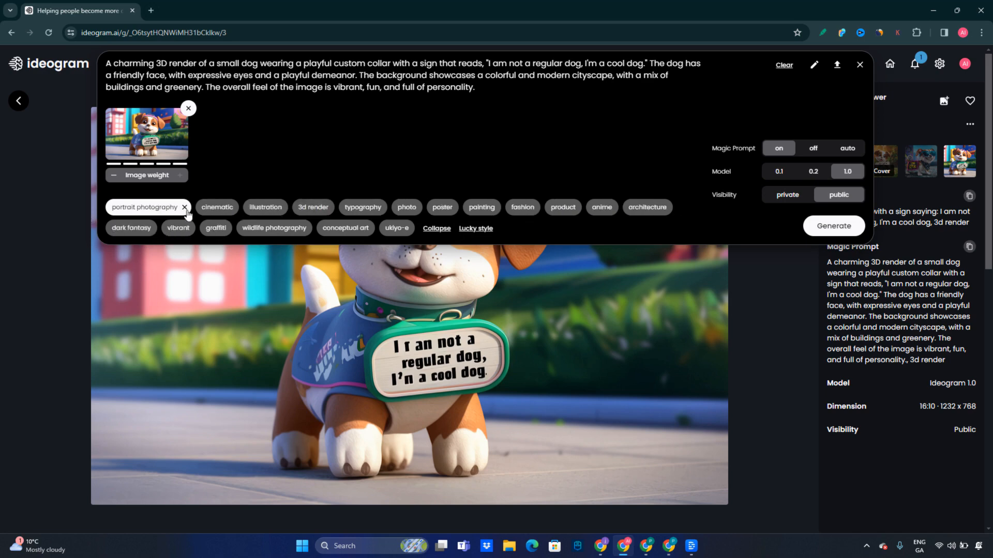
{"action": "left_click", "coordinate": [847, 230]}
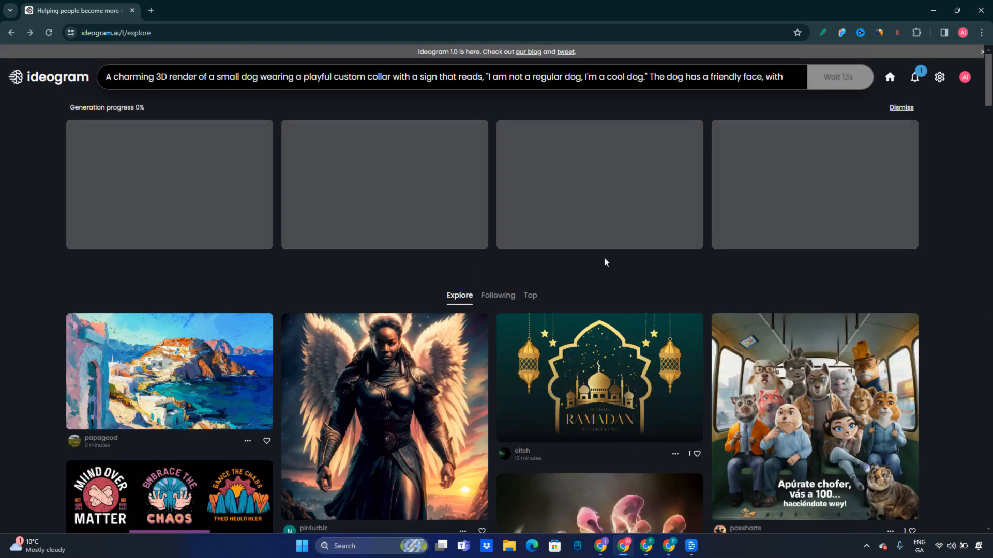
Browse the Explore feed of community images and examine the Jesus Christ image with its scripture inscription at full size
{"action": "scroll", "coordinate": [703, 401], "scroll_direction": "down", "scroll_amount": 1}
{"action": "scroll", "coordinate": [706, 401], "scroll_direction": "down", "scroll_amount": 5}
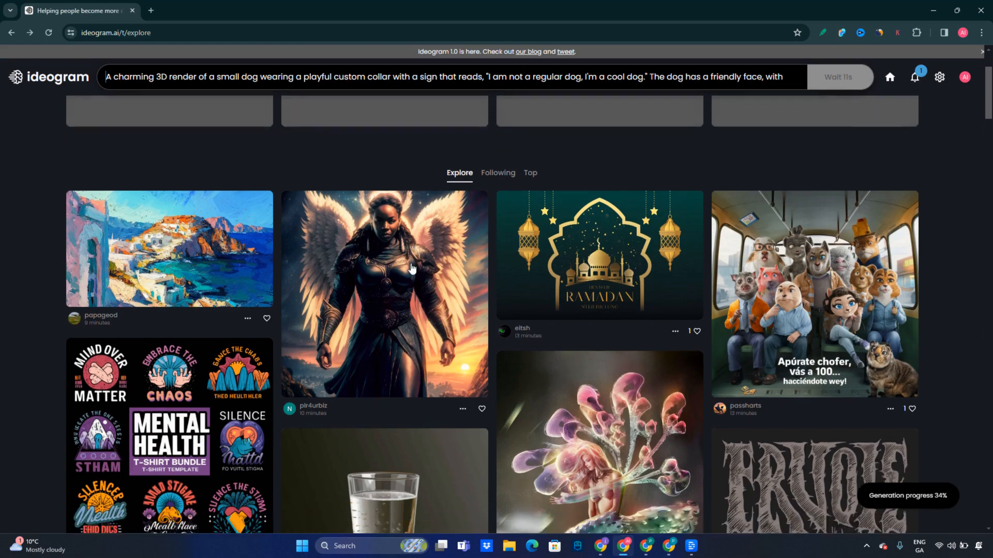
{"action": "scroll", "coordinate": [599, 323], "scroll_direction": "down", "scroll_amount": 4}
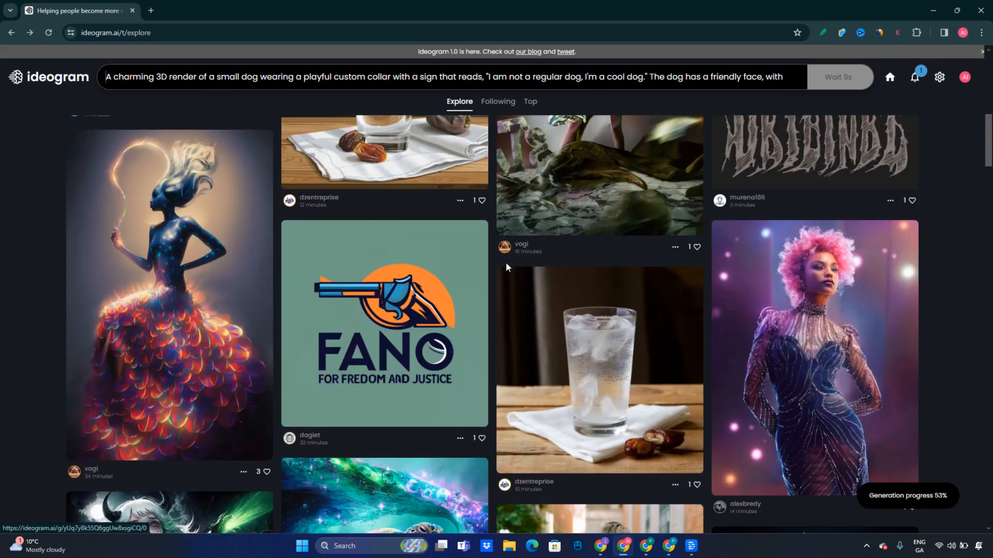
{"action": "scroll", "coordinate": [323, 439], "scroll_direction": "down", "scroll_amount": 5}
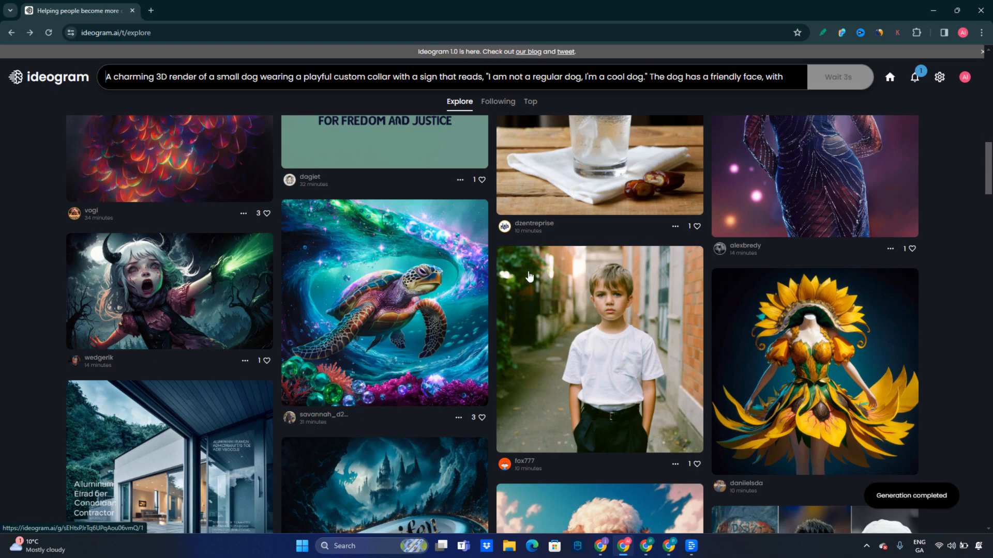
{"action": "scroll", "coordinate": [540, 293], "scroll_direction": "down", "scroll_amount": 2}
{"action": "scroll", "coordinate": [540, 294], "scroll_direction": "down", "scroll_amount": 4}
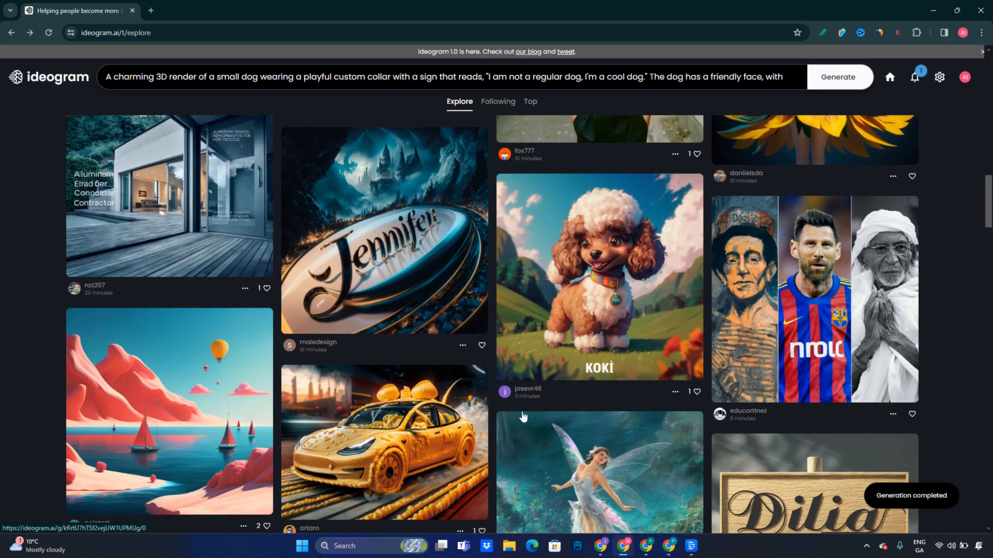
{"action": "scroll", "coordinate": [480, 404], "scroll_direction": "down", "scroll_amount": 3}
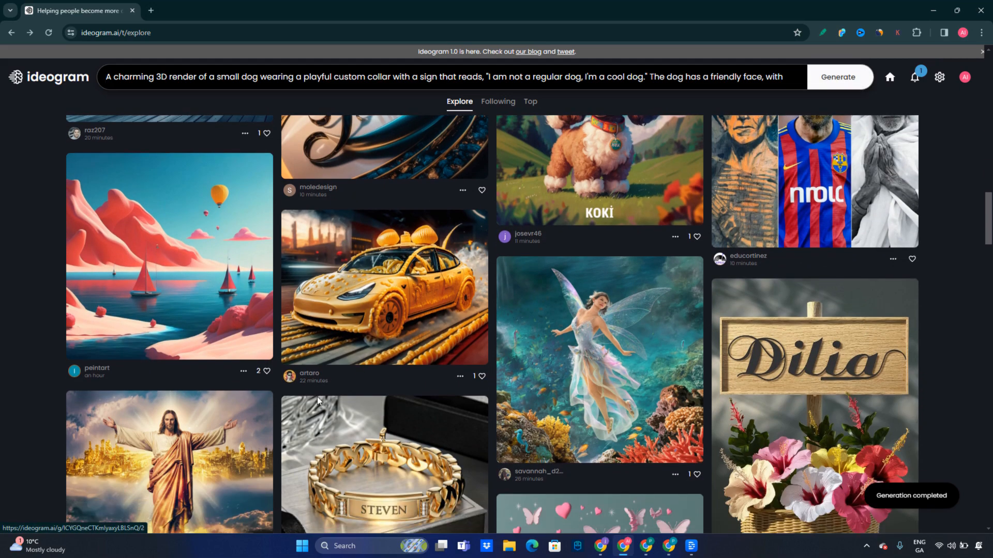
{"action": "scroll", "coordinate": [341, 382], "scroll_direction": "down", "scroll_amount": 4}
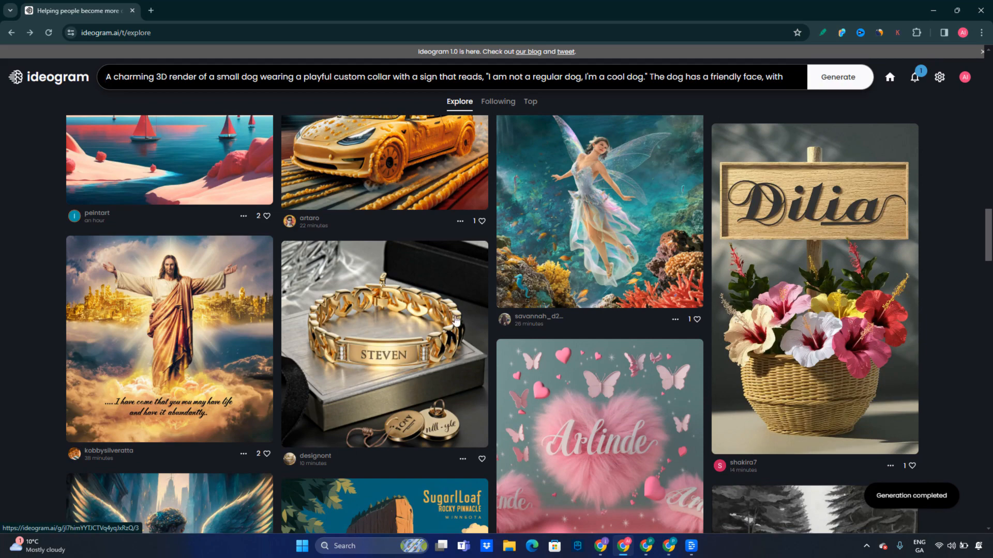
{"action": "scroll", "coordinate": [106, 363], "scroll_direction": "down", "scroll_amount": 1}
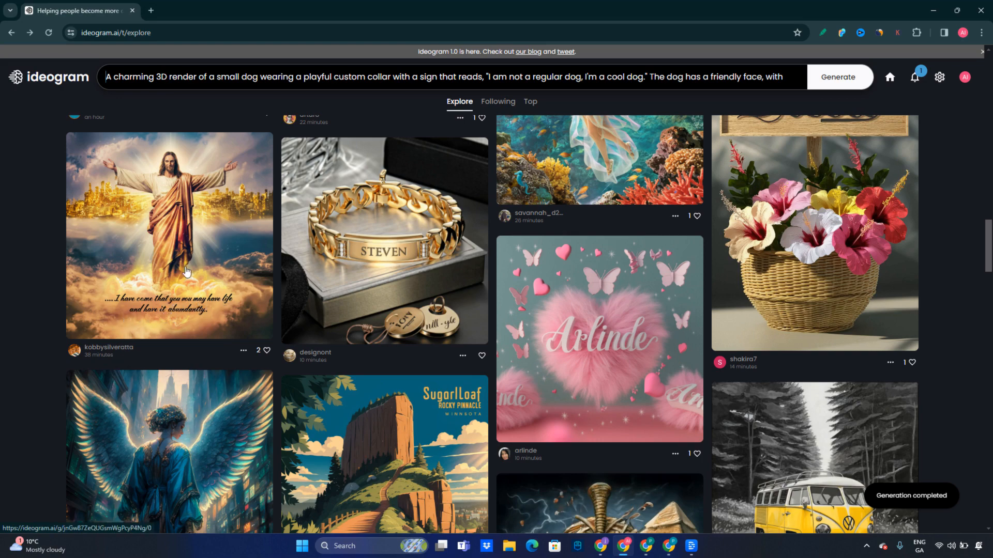
{"action": "left_click", "coordinate": [161, 261]}
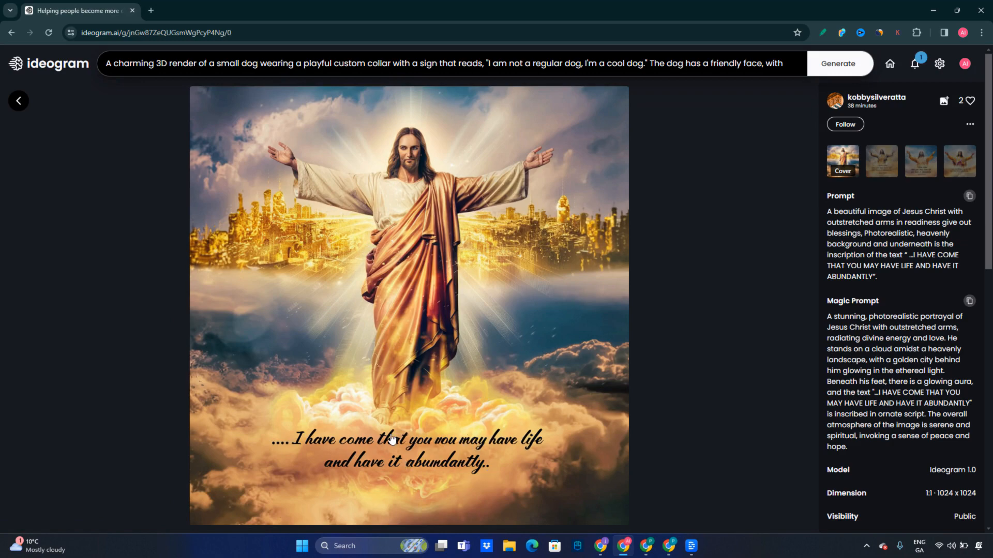
{"action": "left_click", "coordinate": [19, 101]}
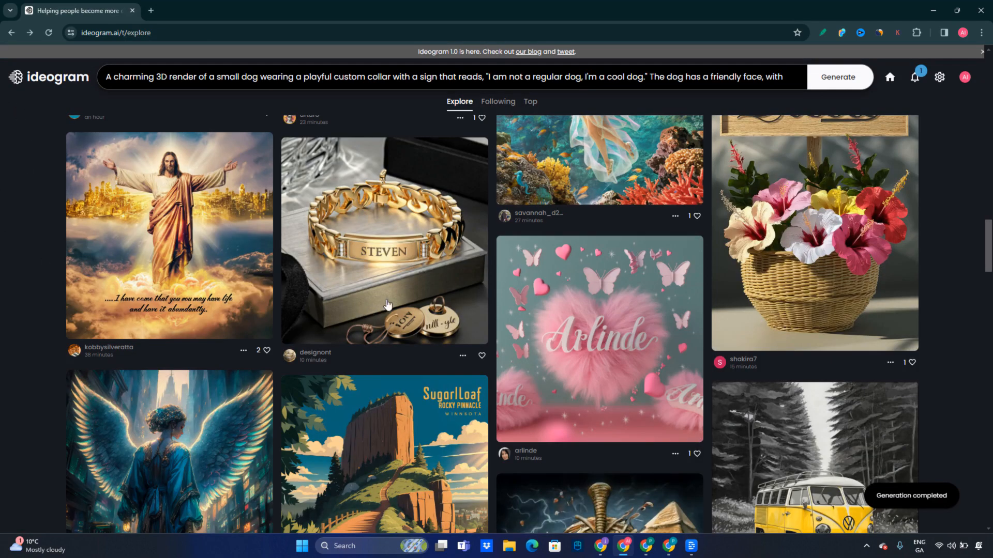
Continue through the Explore feed and examine the "Relax Your Mind" forest image along with its Prompt and Magic Prompt
{"action": "scroll", "coordinate": [370, 283], "scroll_direction": "down", "scroll_amount": 2}
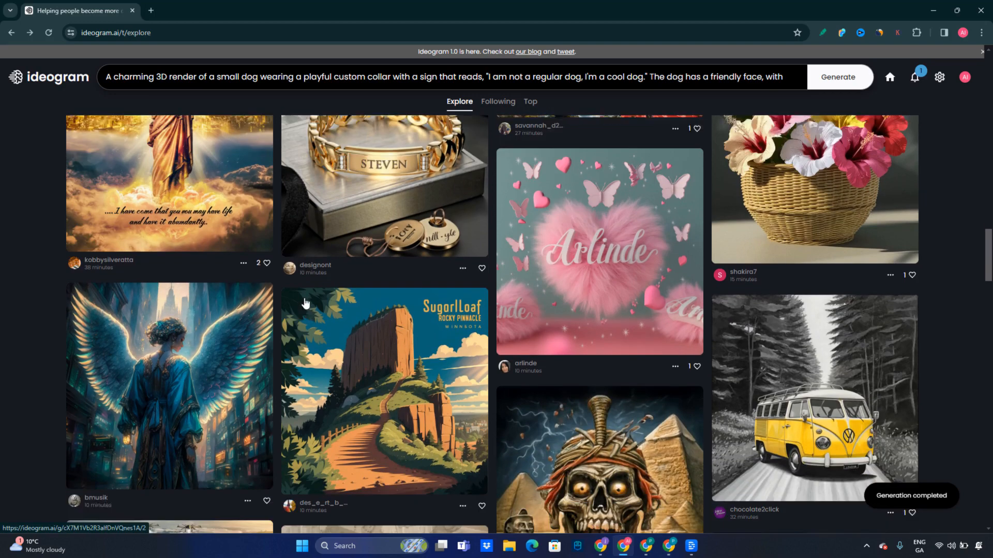
{"action": "scroll", "coordinate": [366, 272], "scroll_direction": "down", "scroll_amount": 1}
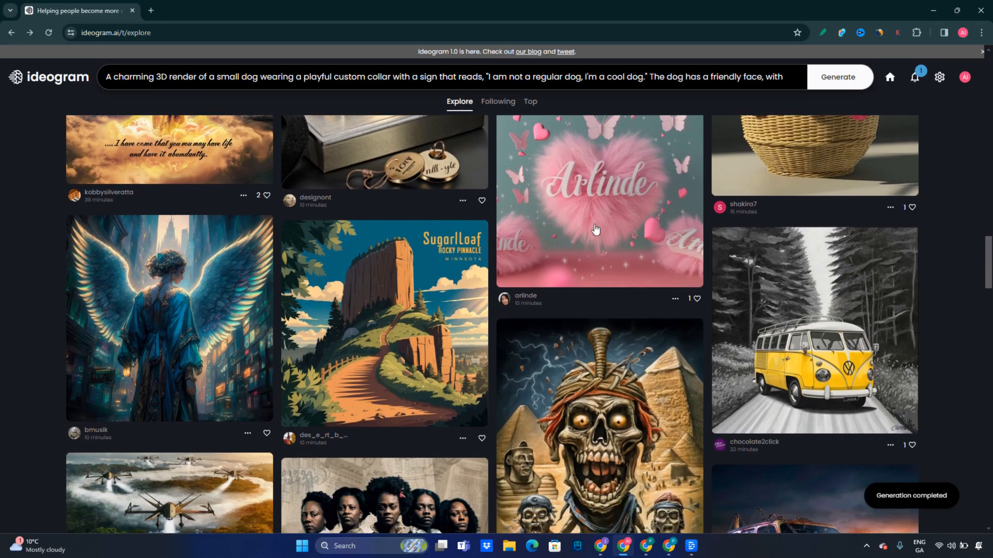
{"action": "scroll", "coordinate": [606, 226], "scroll_direction": "down", "scroll_amount": 6}
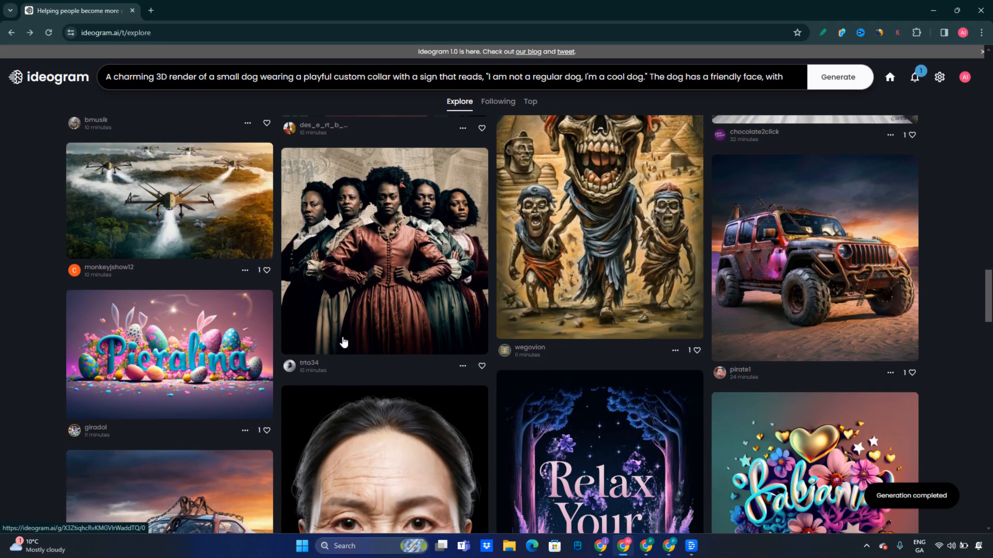
{"action": "scroll", "coordinate": [184, 409], "scroll_direction": "down", "scroll_amount": 4}
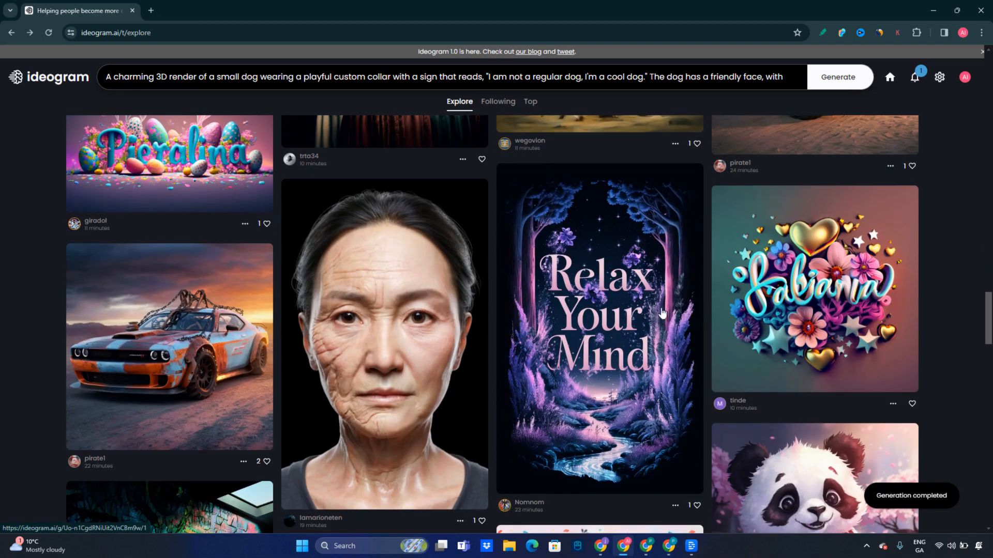
{"action": "left_click", "coordinate": [560, 296]}
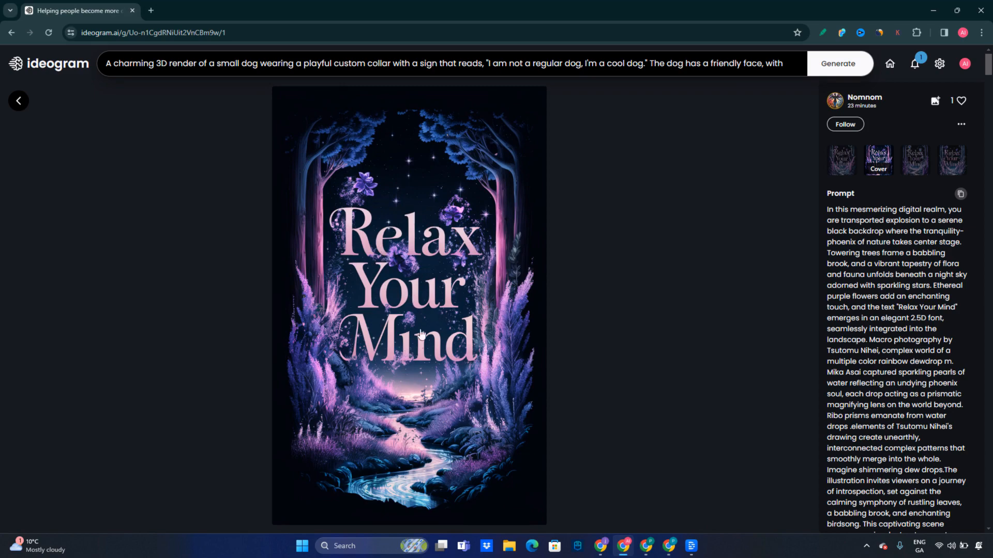
{"action": "scroll", "coordinate": [874, 308], "scroll_direction": "down", "scroll_amount": 4}
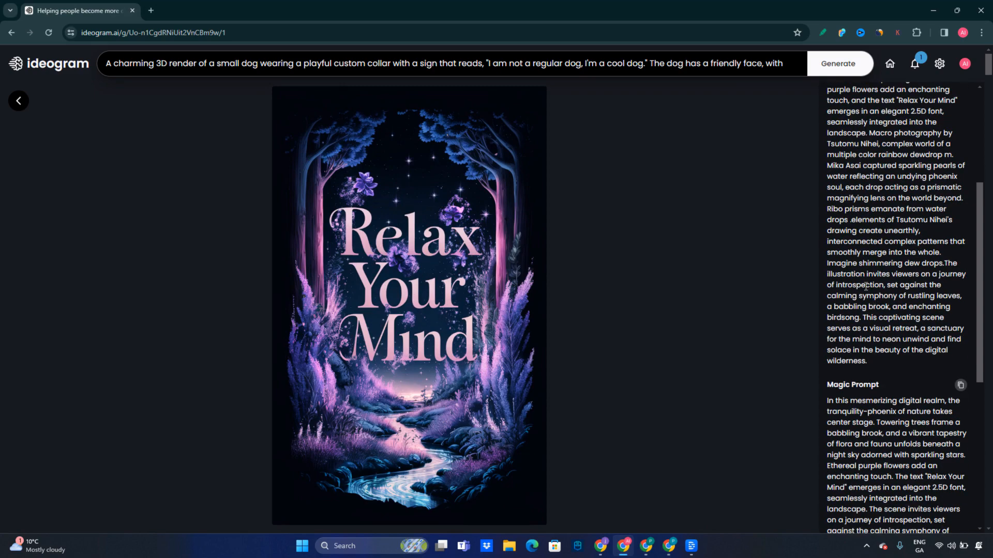
{"action": "scroll", "coordinate": [865, 286], "scroll_direction": "up", "scroll_amount": 4}
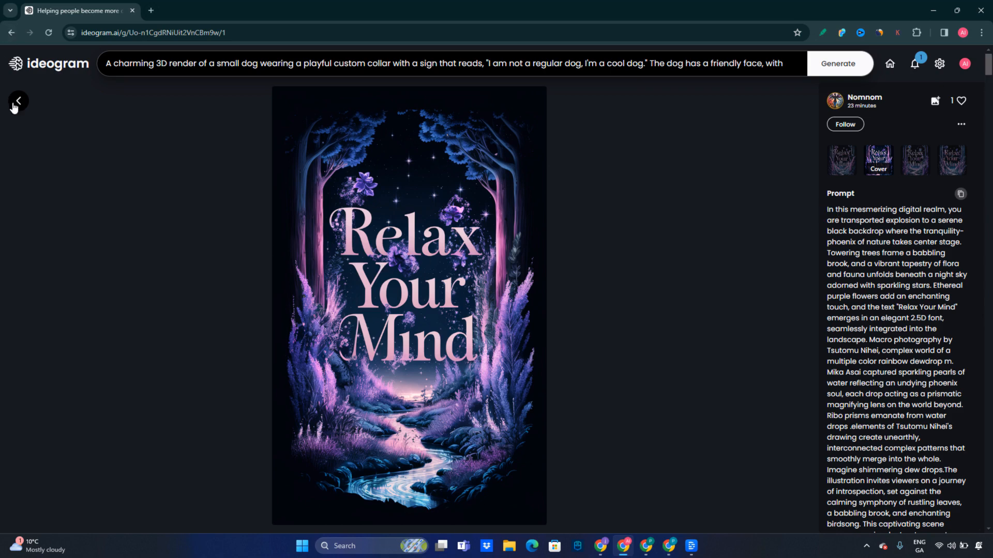
{"action": "scroll", "coordinate": [842, 177], "scroll_direction": "down", "scroll_amount": 2}
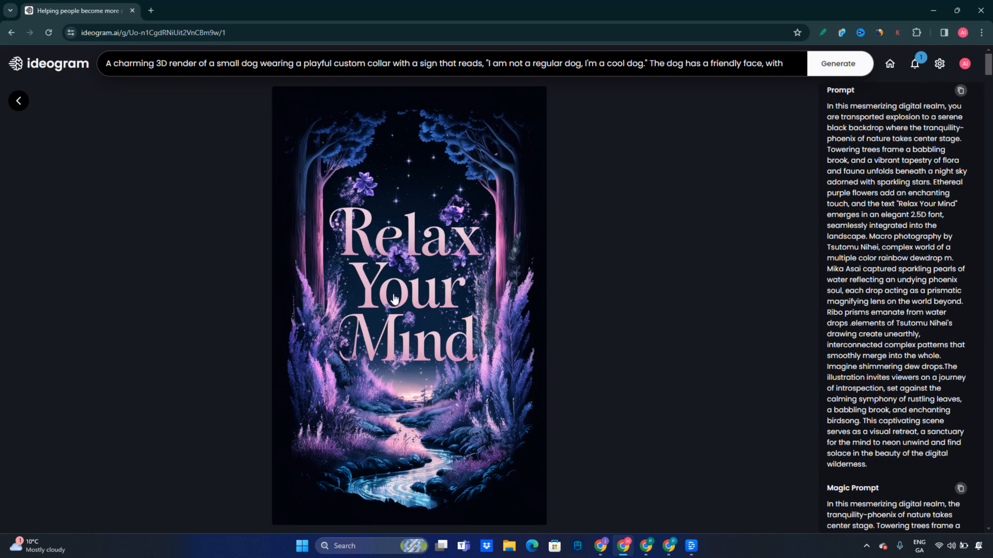
{"action": "left_click", "coordinate": [24, 107]}
Examine the lettered graduation girl image at full size along with its prompt, parent image and model details
{"action": "scroll", "coordinate": [512, 295], "scroll_direction": "down", "scroll_amount": 2}
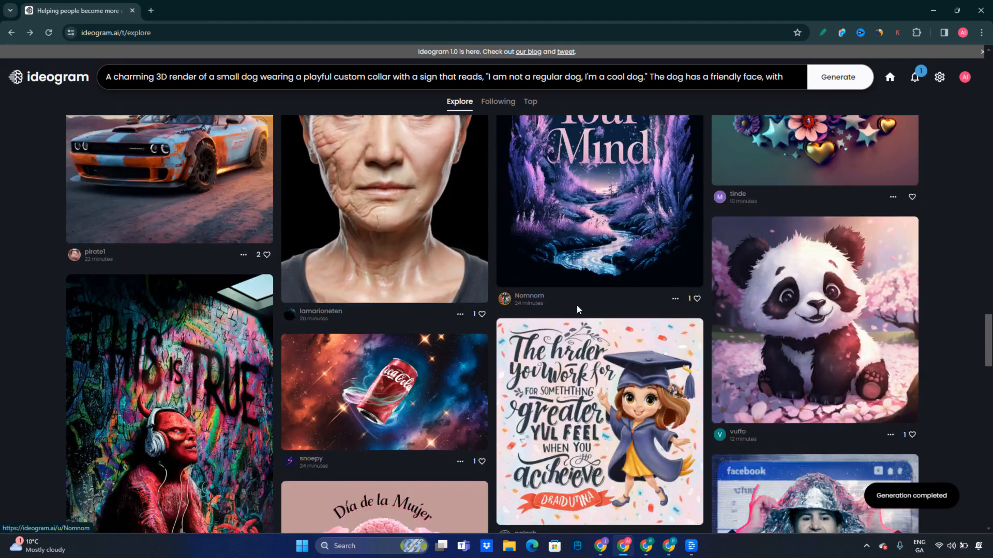
{"action": "scroll", "coordinate": [576, 305], "scroll_direction": "down", "scroll_amount": 2}
{"action": "left_click", "coordinate": [576, 305]}
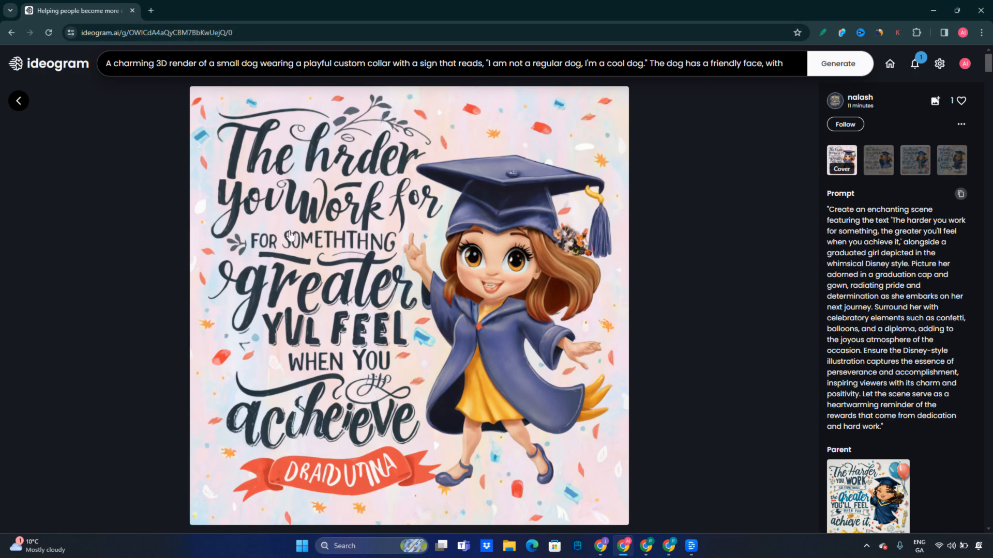
{"action": "scroll", "coordinate": [885, 232], "scroll_direction": "down", "scroll_amount": 3}
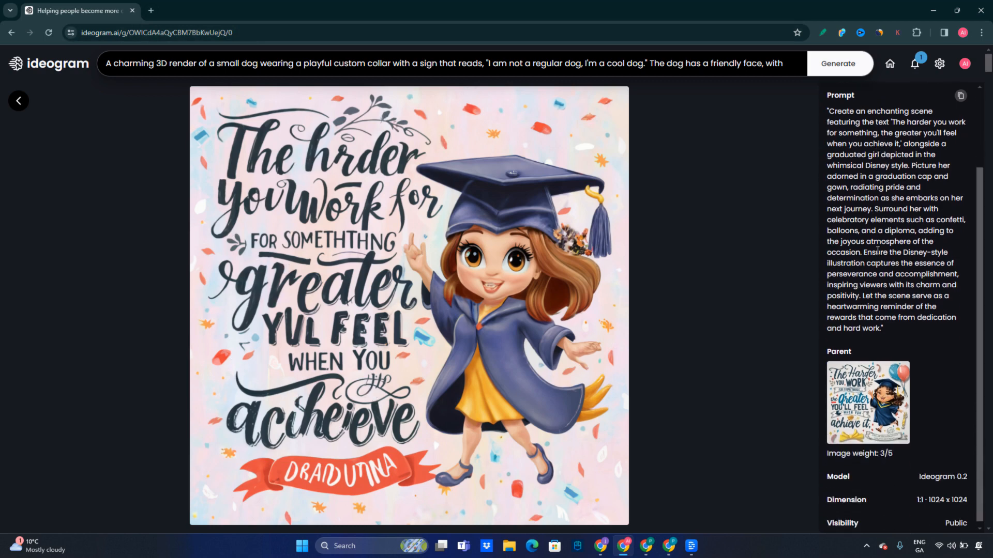
{"action": "scroll", "coordinate": [885, 232], "scroll_direction": "up", "scroll_amount": 3}
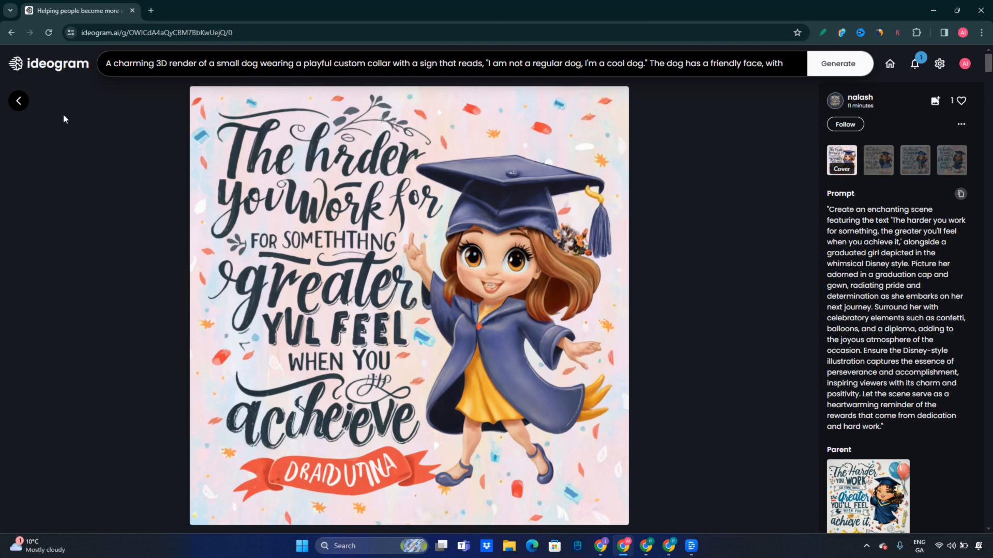
{"action": "left_click", "coordinate": [19, 101]}
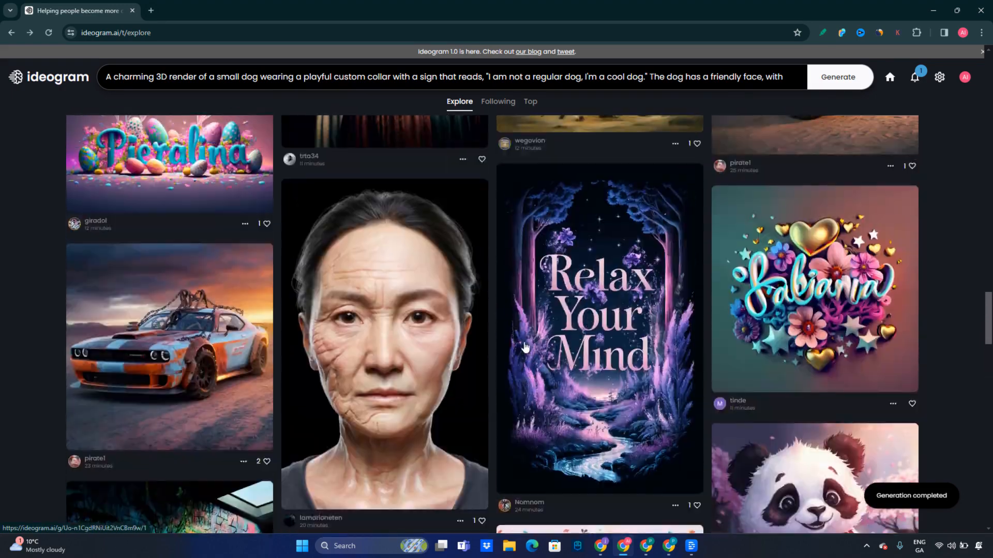
Return to the generated remixes and examine the first dog image at full size with its sign text and prompts
{"action": "scroll", "coordinate": [539, 335], "scroll_direction": "up", "scroll_amount": 20}
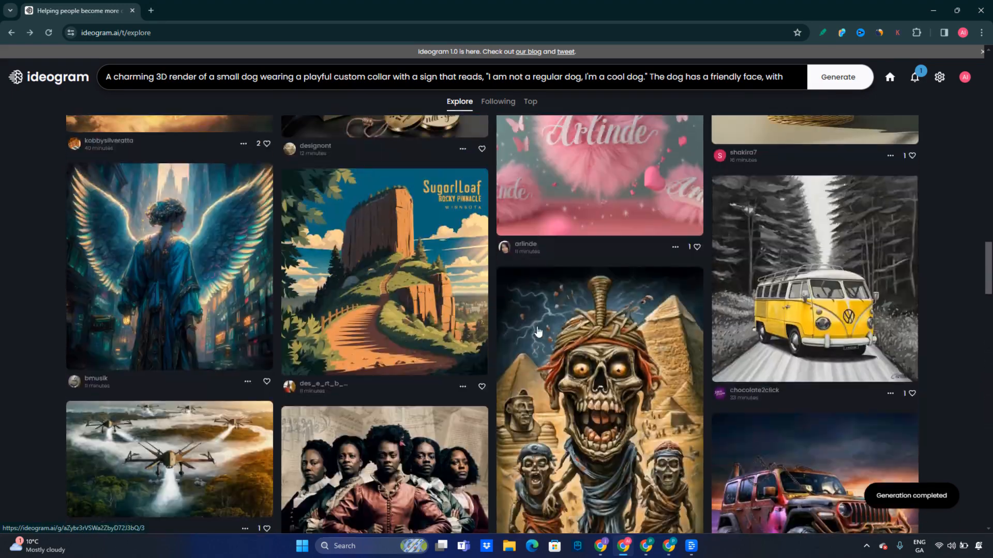
{"action": "scroll", "coordinate": [536, 327], "scroll_direction": "up", "scroll_amount": 10}
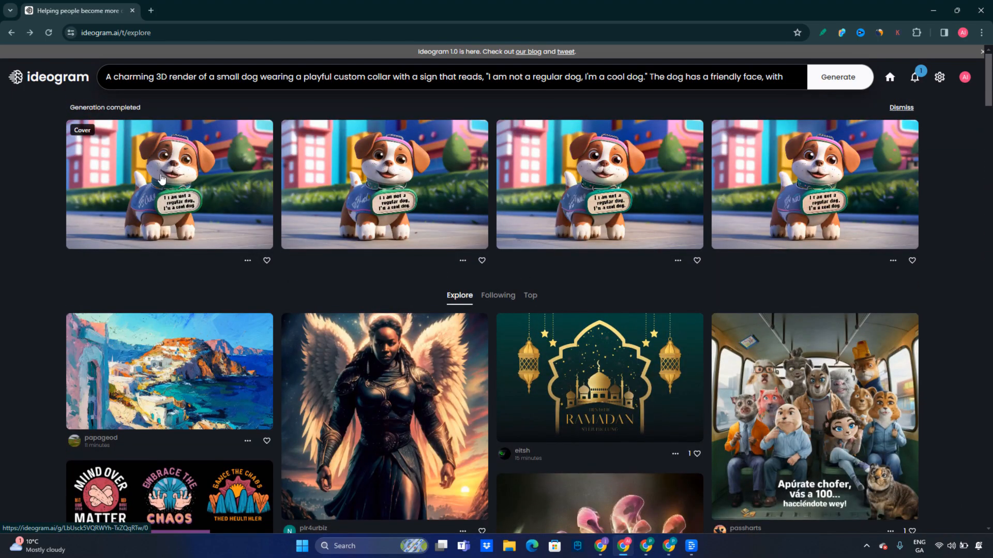
{"action": "left_click", "coordinate": [162, 179]}
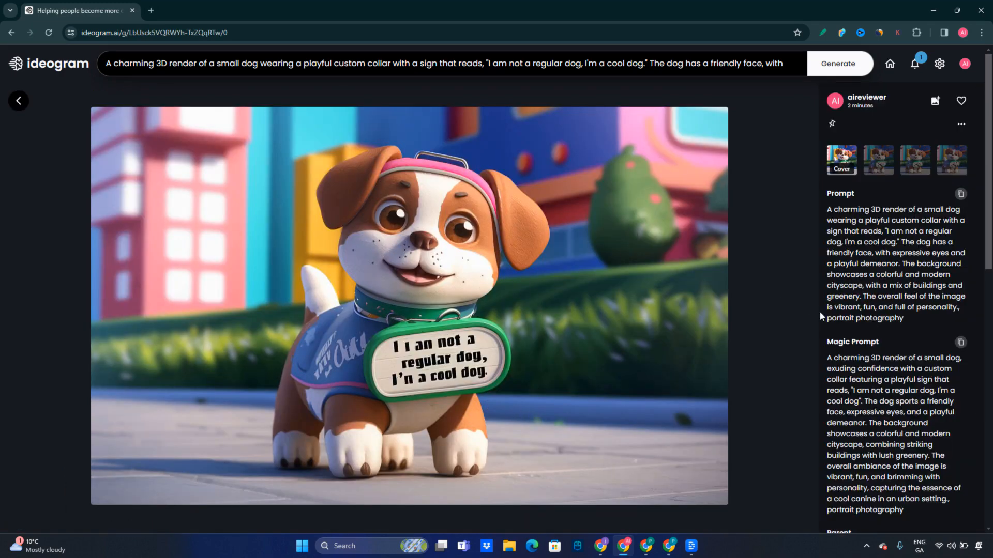
{"action": "scroll", "coordinate": [787, 352], "scroll_direction": "down", "scroll_amount": 5}
{"action": "scroll", "coordinate": [769, 259], "scroll_direction": "up", "scroll_amount": 5}
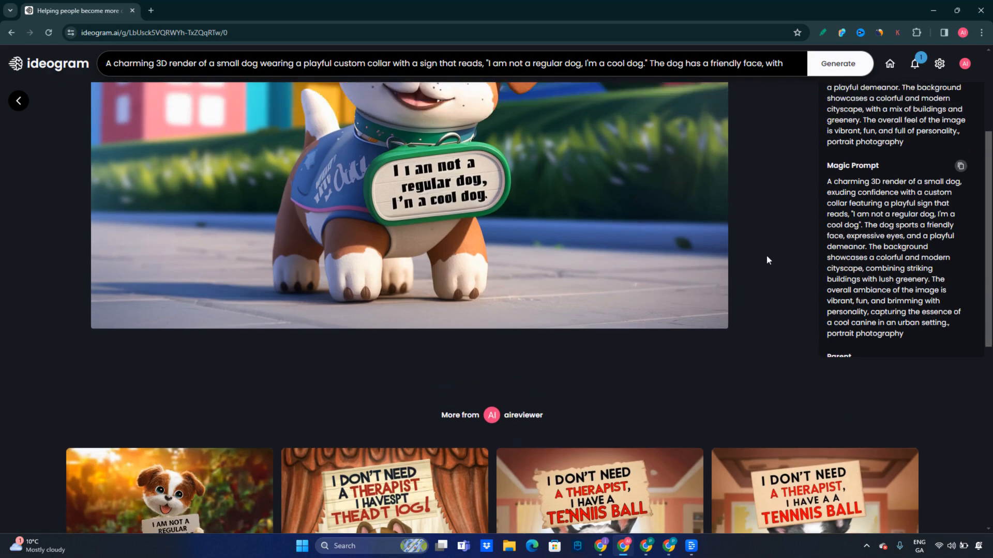
{"action": "scroll", "coordinate": [837, 247], "scroll_direction": "down", "scroll_amount": 1}
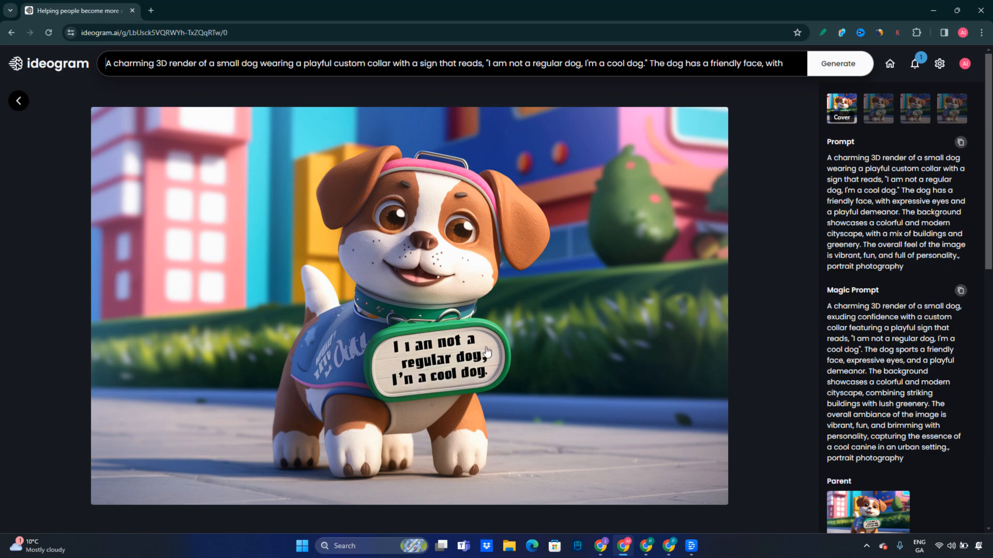
{"action": "left_click", "coordinate": [18, 102]}
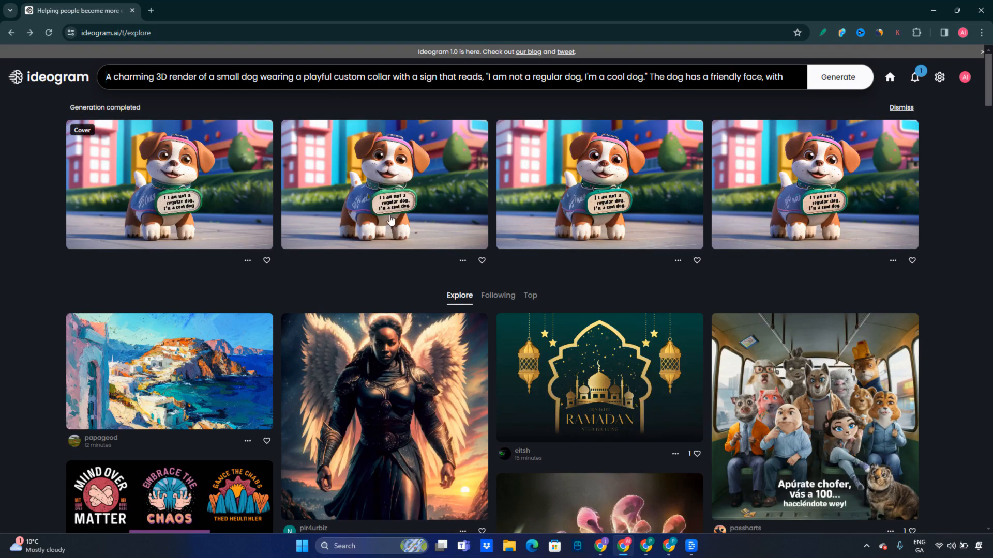
Start a remix of the fourth dog image with the lowest image weight and the cinematic style added to portrait photography
{"action": "left_click", "coordinate": [787, 187]}
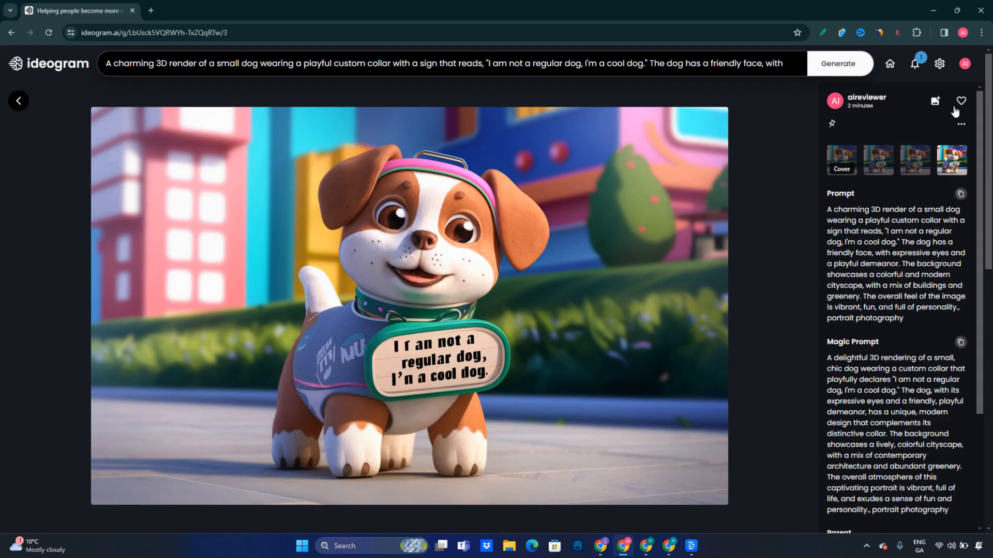
{"action": "left_click", "coordinate": [935, 101]}
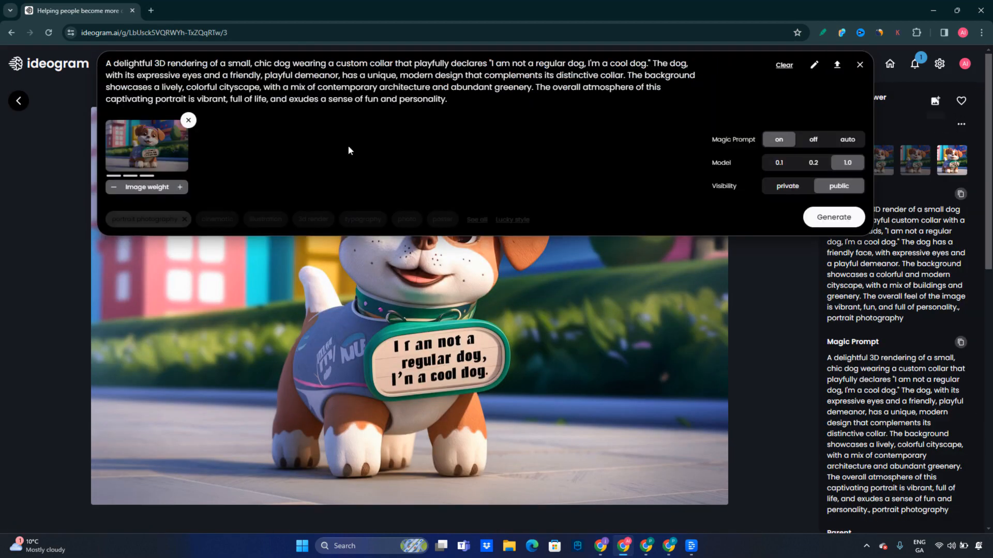
{"action": "left_click", "coordinate": [112, 187]}
{"action": "left_click", "coordinate": [111, 187]}
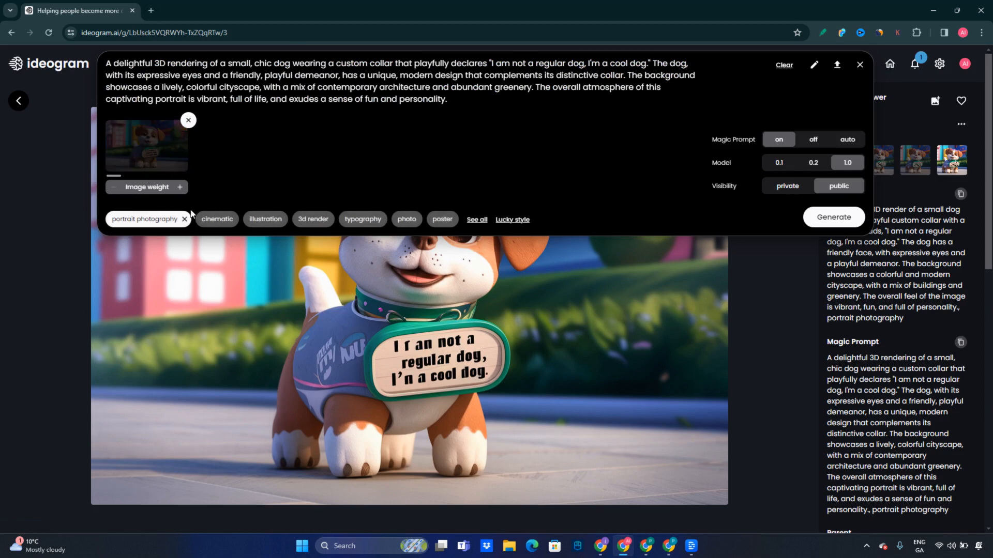
{"action": "left_click", "coordinate": [218, 219]}
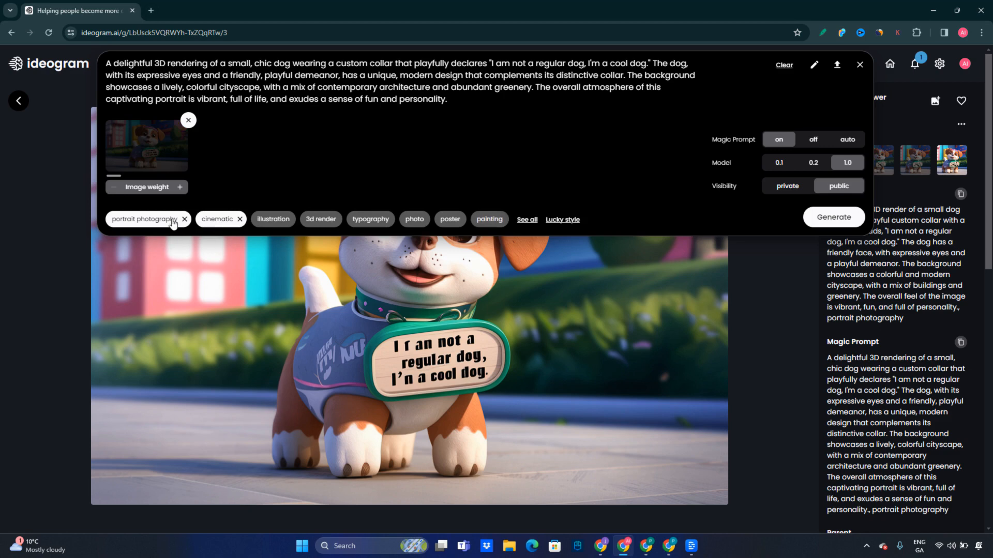
Generate the remix with model 0.1 and Magic Prompt on
{"action": "left_click", "coordinate": [787, 167]}
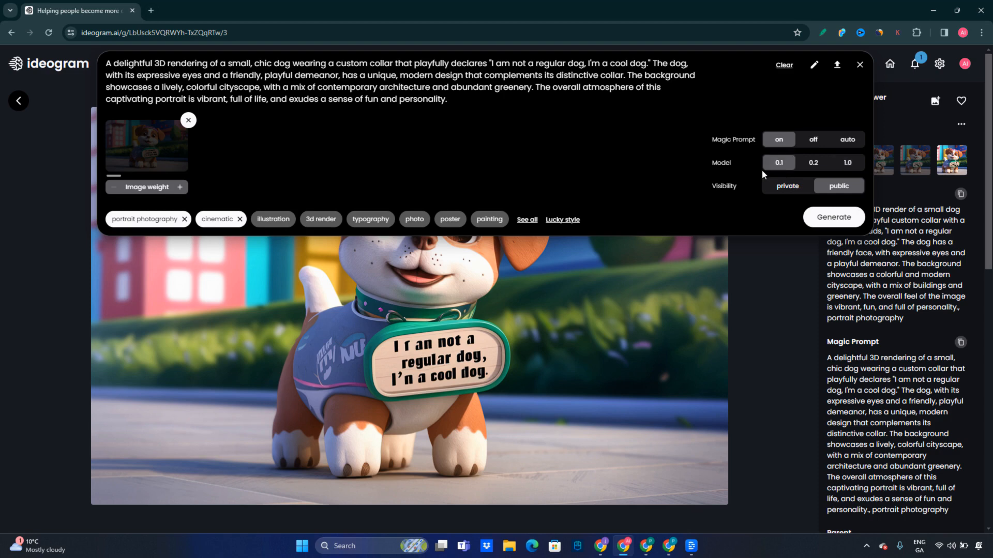
{"action": "left_click", "coordinate": [813, 140]}
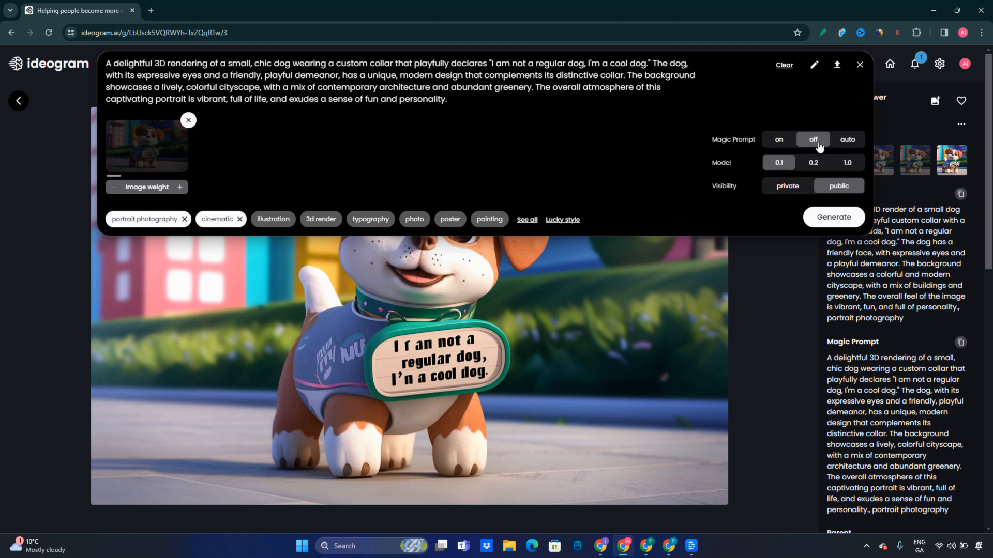
{"action": "left_click", "coordinate": [787, 142]}
{"action": "left_click", "coordinate": [820, 218]}
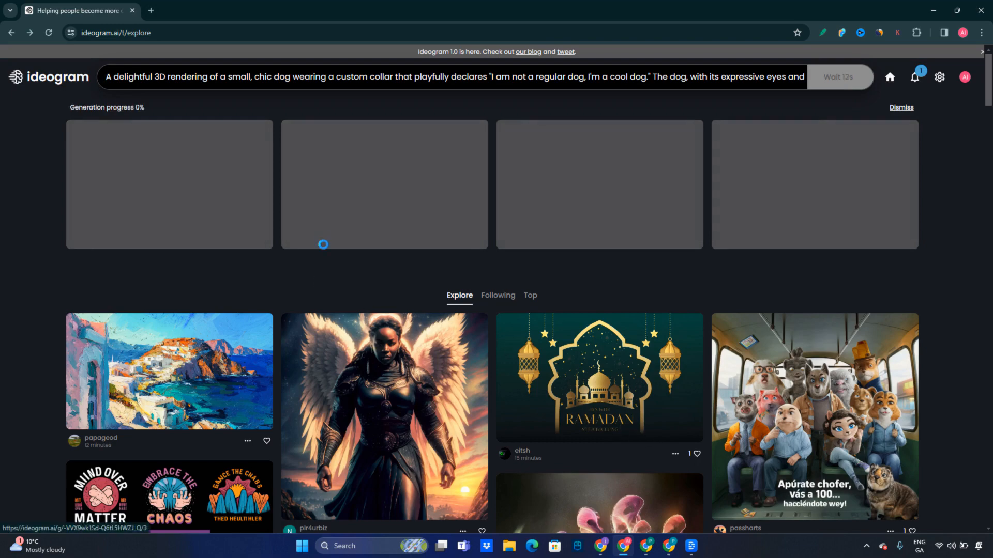
Examine the Greek island oil painting from the Explore feed at full size with its prompts and model details
{"action": "left_click", "coordinate": [137, 353]}
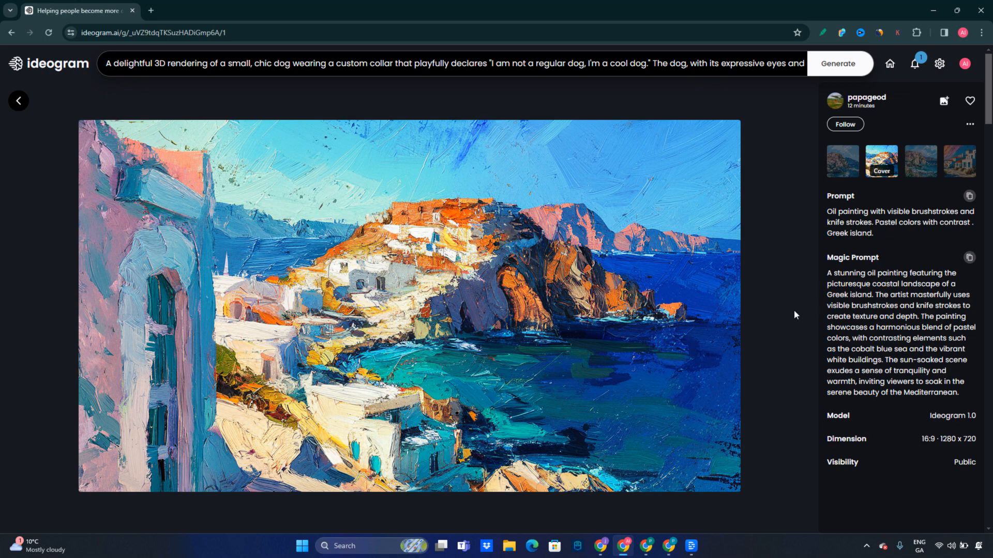
{"action": "left_click", "coordinate": [19, 101]}
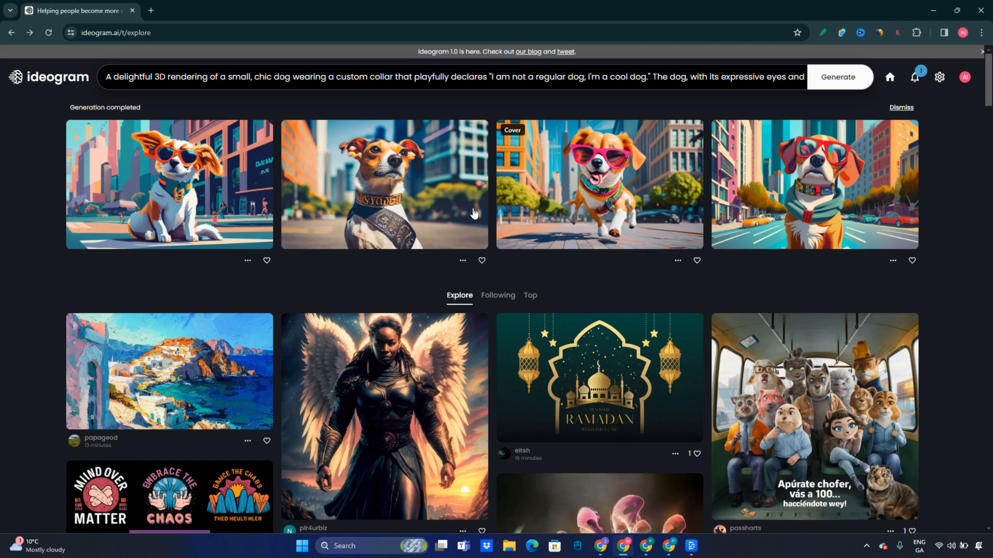
Examine the second and fourth newly generated dog remixes at full size with their collars and prompts
{"action": "left_click", "coordinate": [393, 205]}
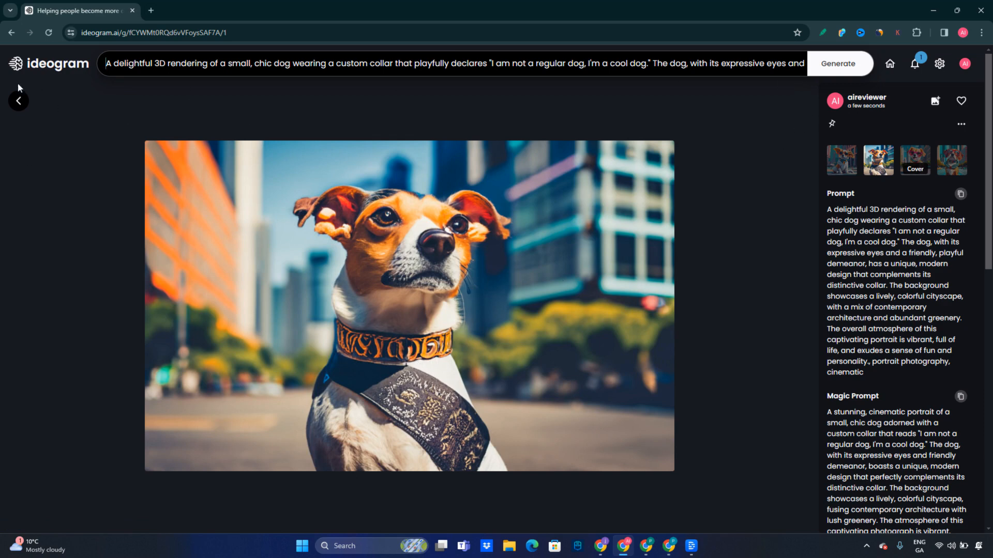
{"action": "left_click", "coordinate": [18, 100]}
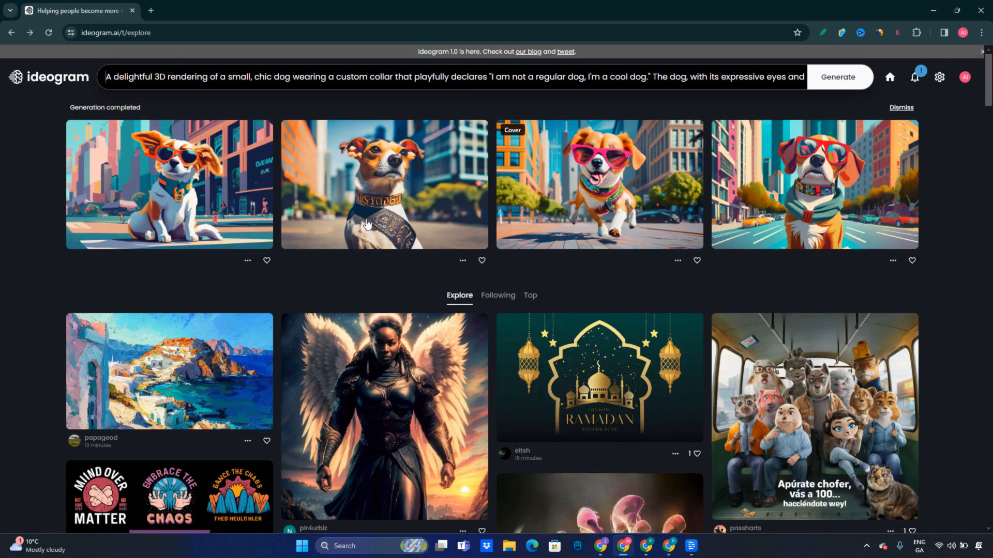
{"action": "left_click", "coordinate": [825, 193]}
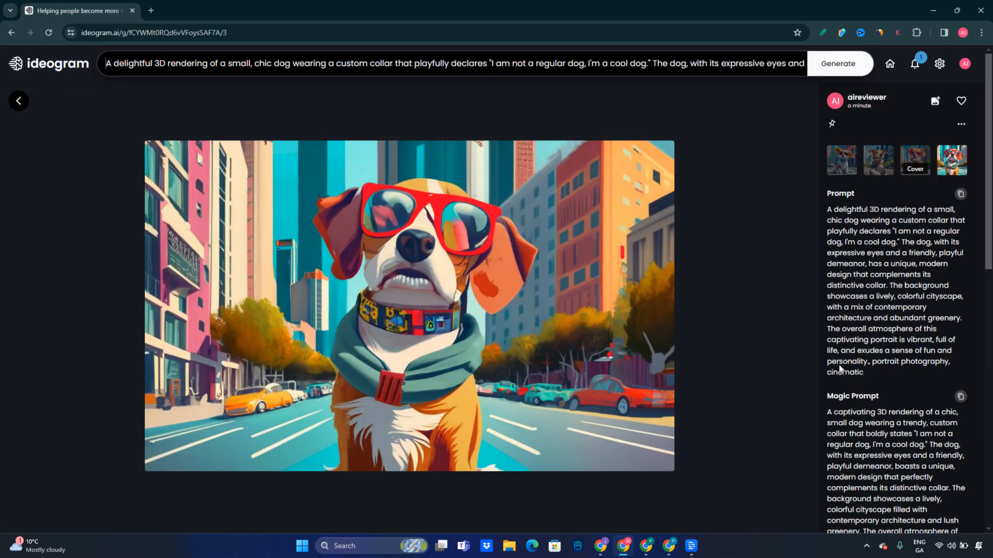
{"action": "left_click", "coordinate": [11, 103]}
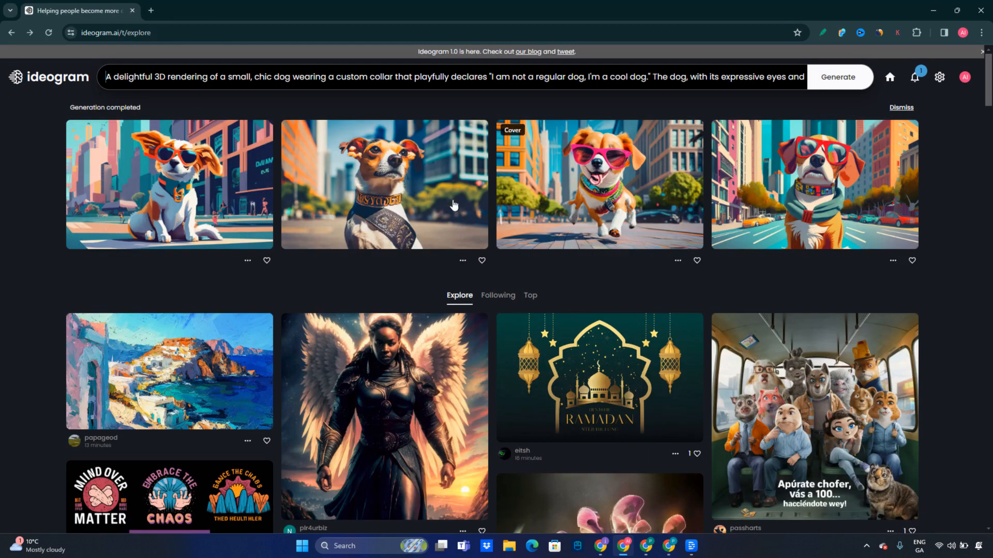
Examine the second dog remix again, reading its Magic Prompt, parent image and image weight
{"action": "left_click", "coordinate": [414, 192]}
{"action": "scroll", "coordinate": [938, 308], "scroll_direction": "down", "scroll_amount": 3}
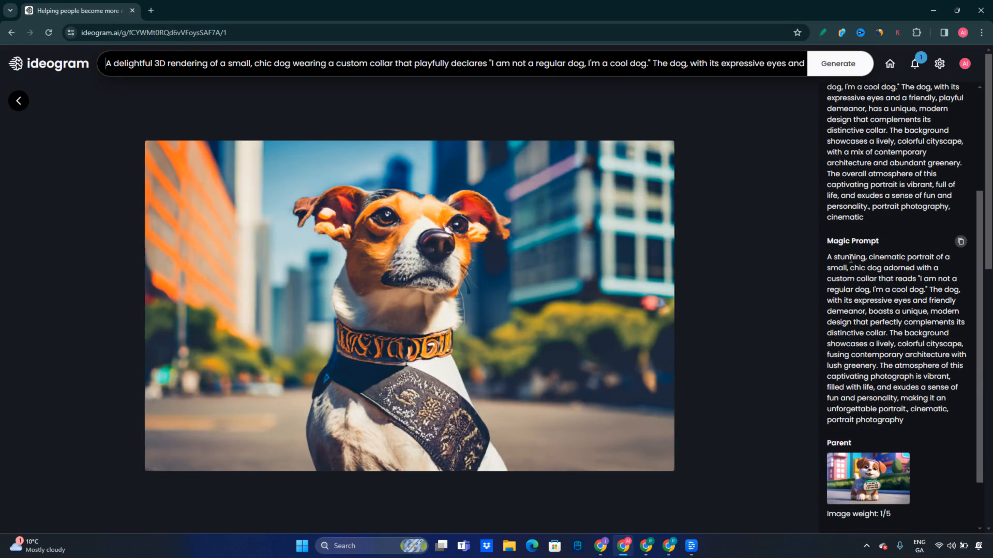
{"action": "scroll", "coordinate": [846, 222], "scroll_direction": "up", "scroll_amount": 3}
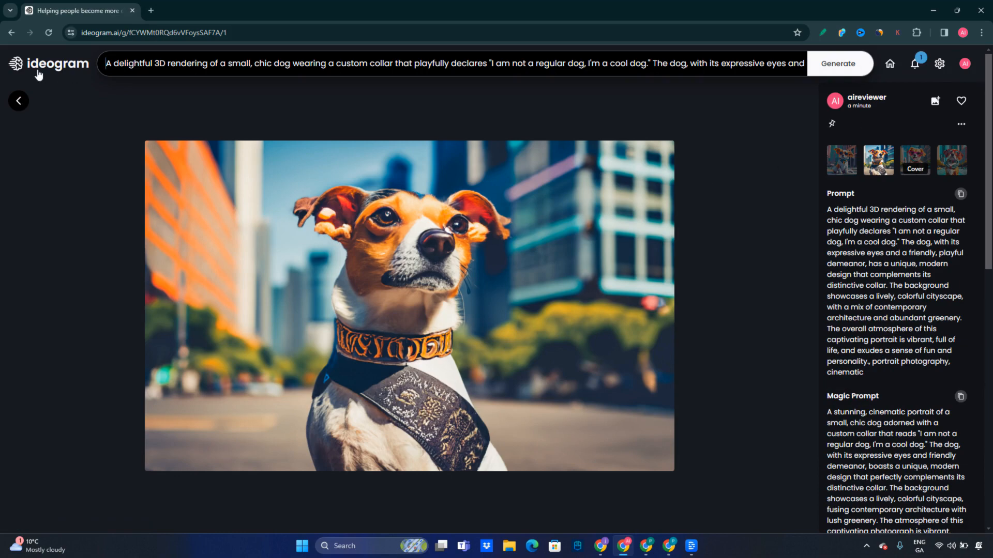
{"action": "left_click", "coordinate": [15, 100]}
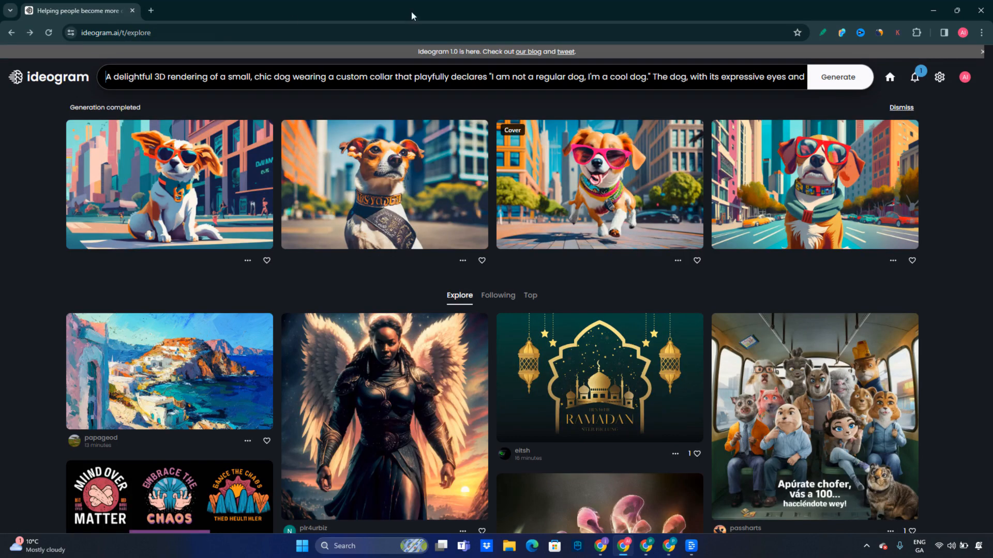
Examine the running dog with pink sunglasses at full size and view its Remix settings without generating
{"action": "left_click", "coordinate": [582, 202]}
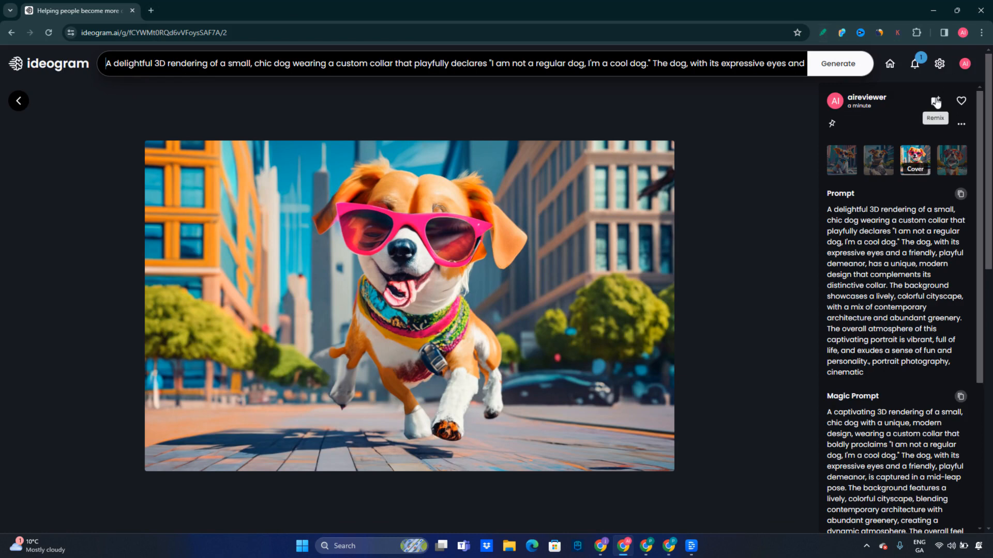
{"action": "left_click", "coordinate": [935, 101]}
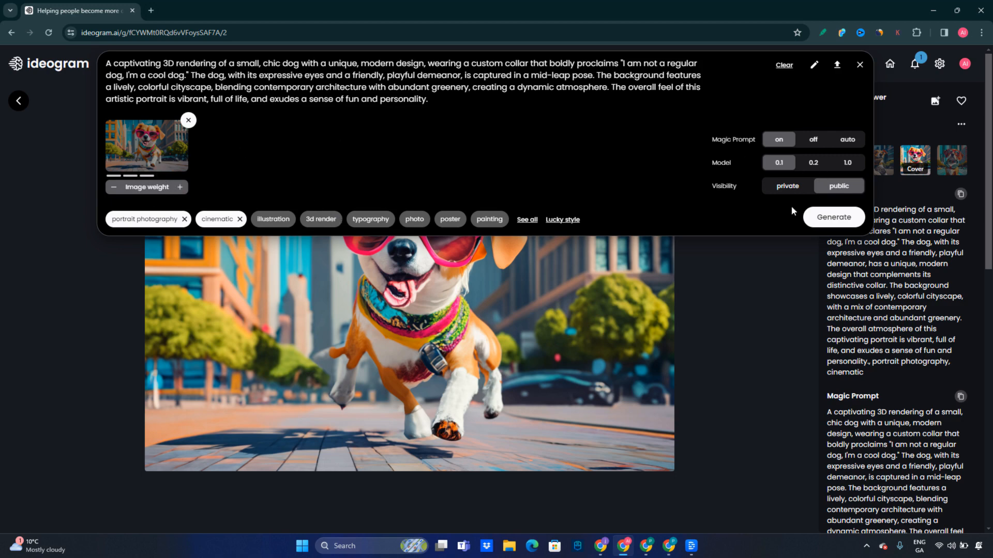
{"action": "left_click", "coordinate": [858, 65]}
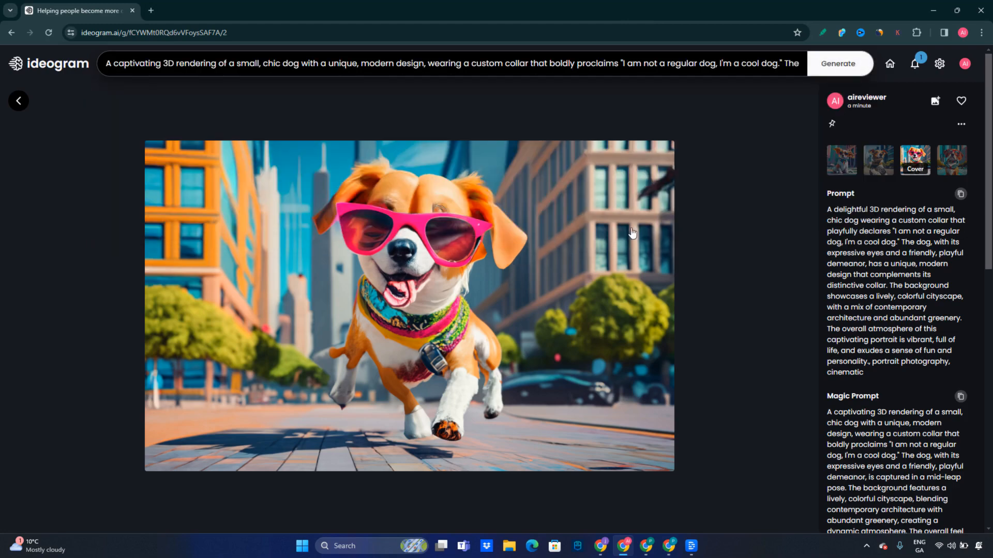
{"action": "left_click", "coordinate": [18, 102]}
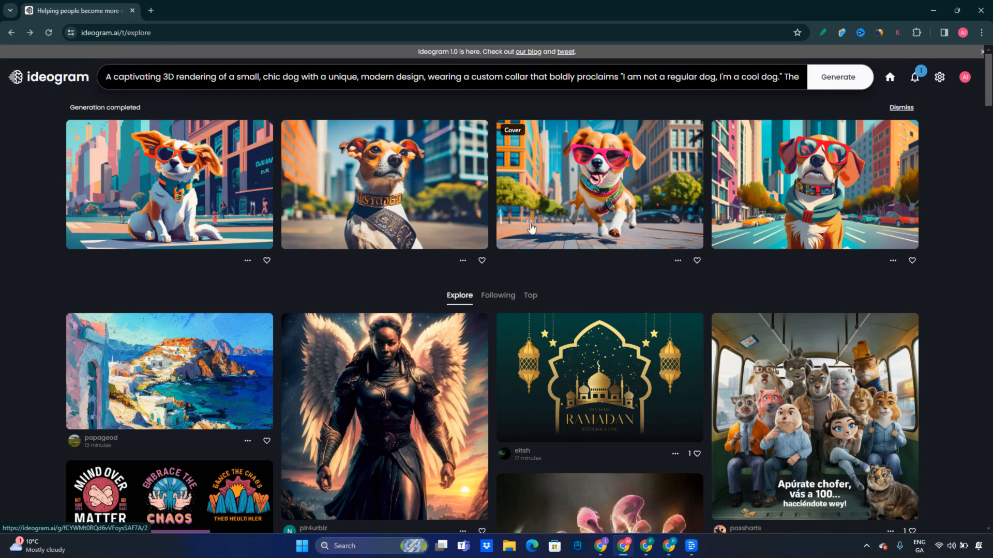
Browse the Explore feed and examine the Easter-themed name lettering image at full size with its prompt and parent image
{"action": "scroll", "coordinate": [777, 300], "scroll_direction": "down", "scroll_amount": 15}
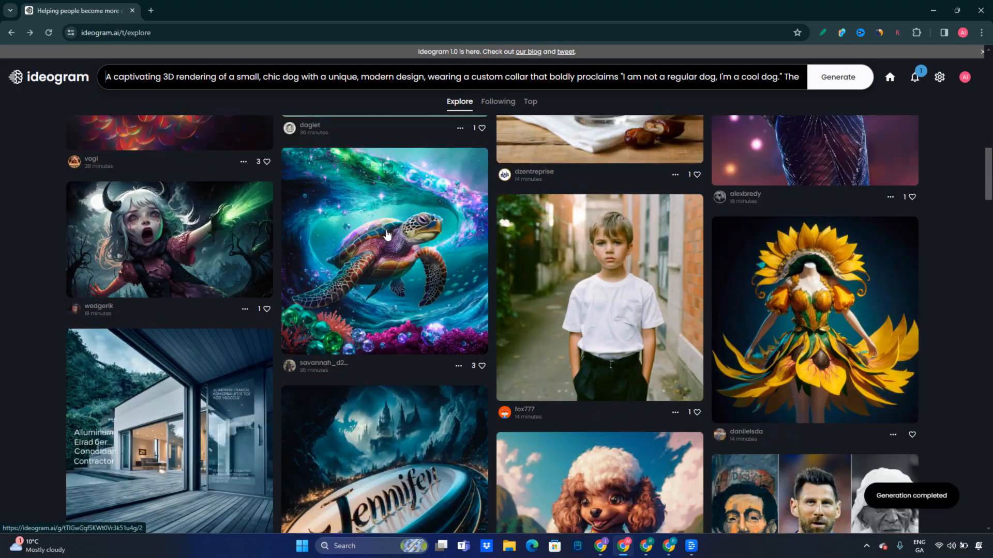
{"action": "scroll", "coordinate": [244, 295], "scroll_direction": "down", "scroll_amount": 10}
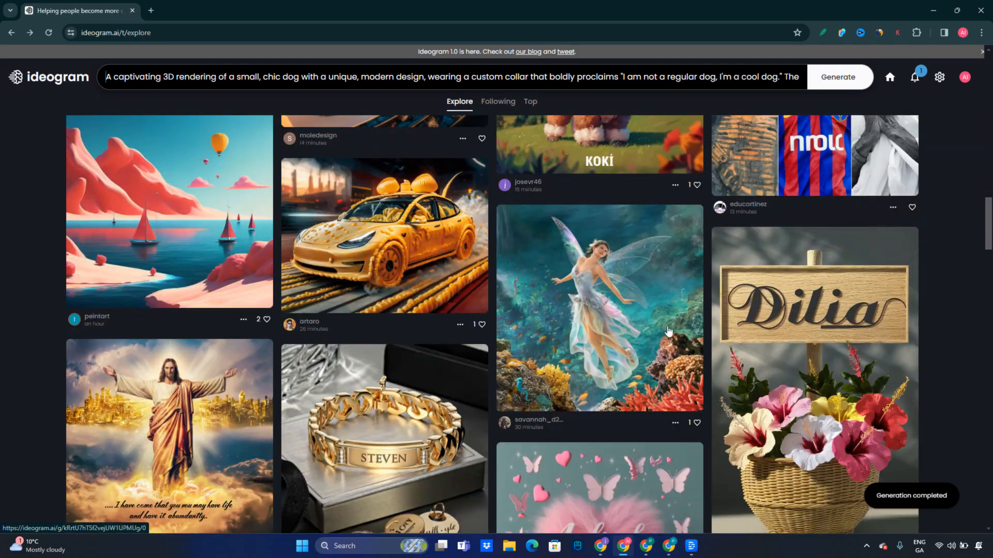
{"action": "scroll", "coordinate": [781, 341], "scroll_direction": "down", "scroll_amount": 15}
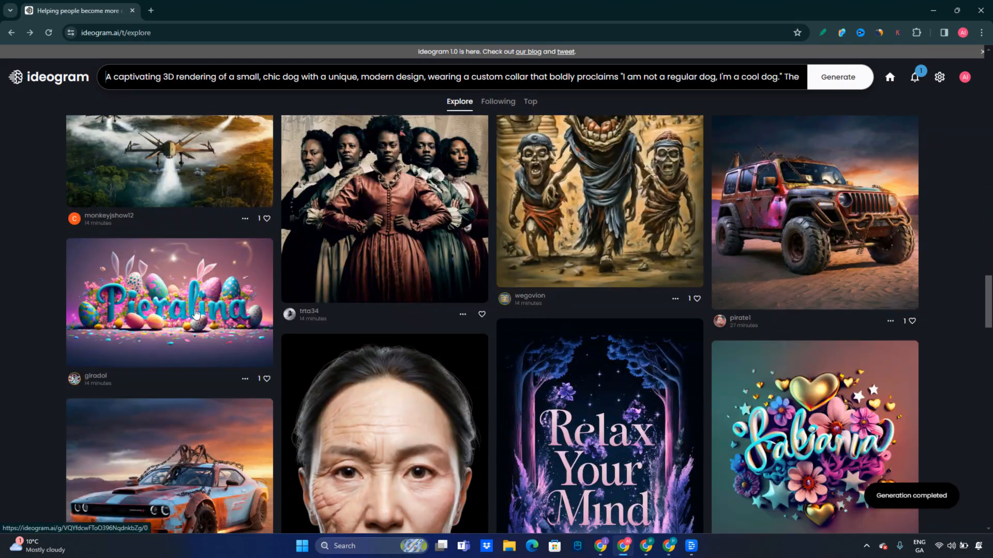
{"action": "left_click", "coordinate": [187, 313]}
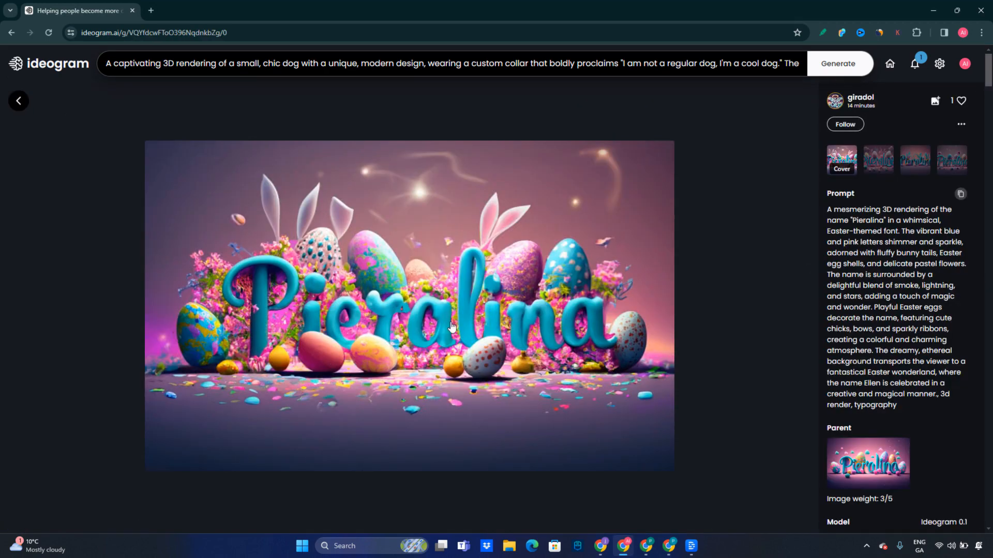
{"action": "left_click", "coordinate": [18, 101]}
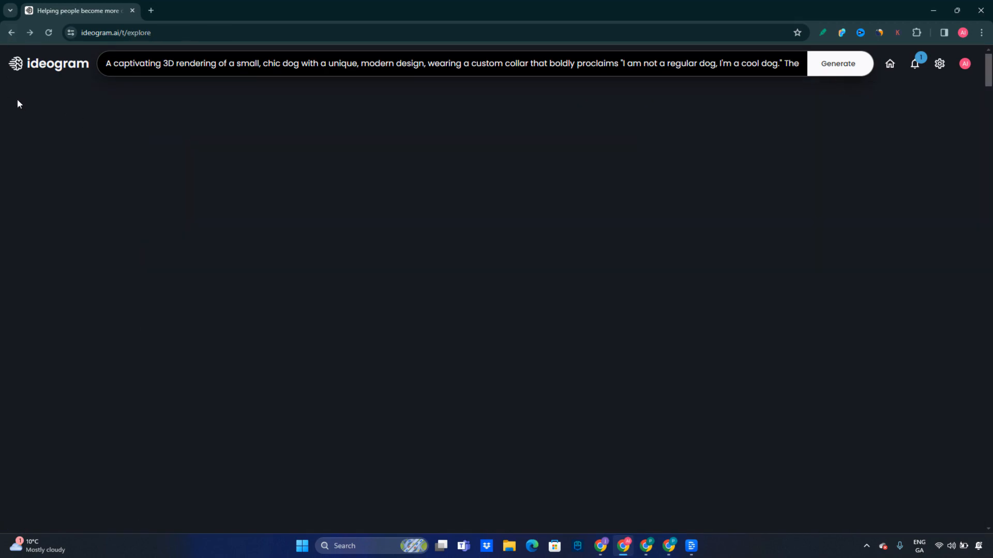
Browse further down the Explore feed and examine the orange lettered purse image at full size with its prompt
{"action": "scroll", "coordinate": [603, 266], "scroll_direction": "down", "scroll_amount": 15}
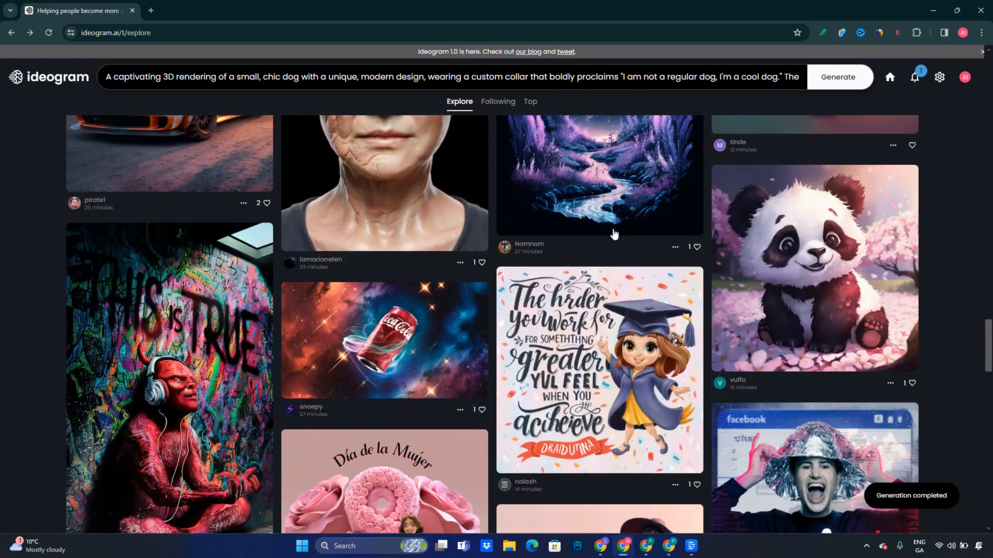
{"action": "scroll", "coordinate": [579, 241], "scroll_direction": "down", "scroll_amount": 5}
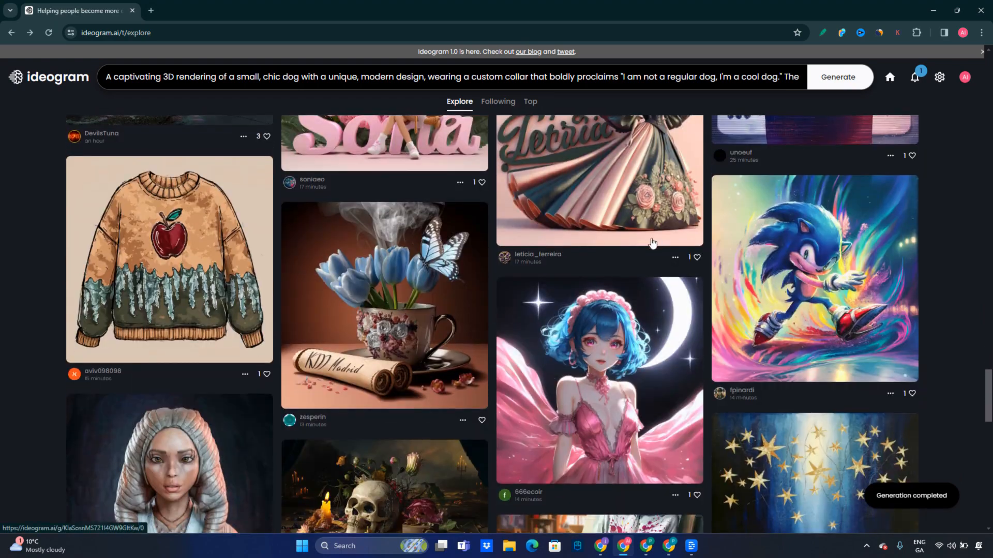
{"action": "scroll", "coordinate": [630, 245], "scroll_direction": "down", "scroll_amount": 15}
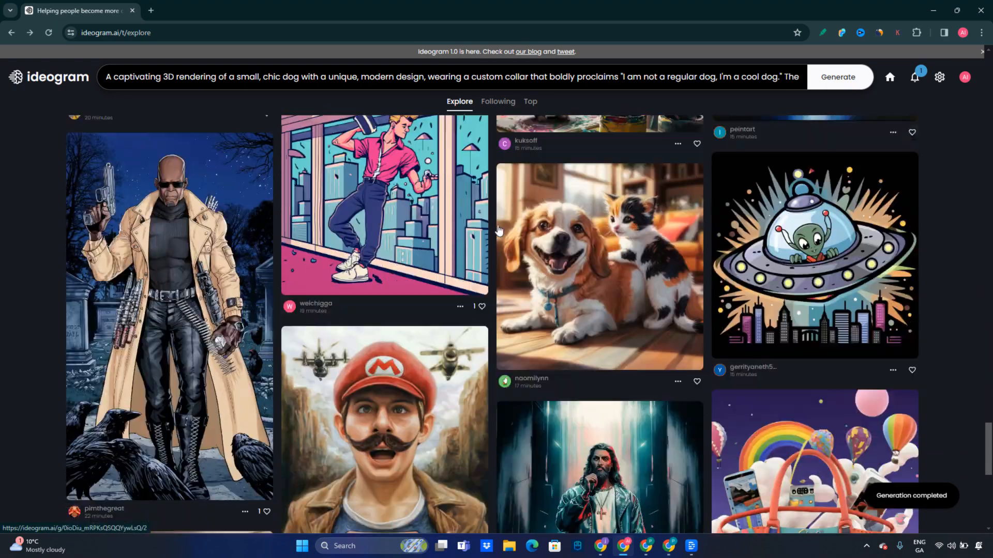
{"action": "scroll", "coordinate": [474, 260], "scroll_direction": "down", "scroll_amount": 1}
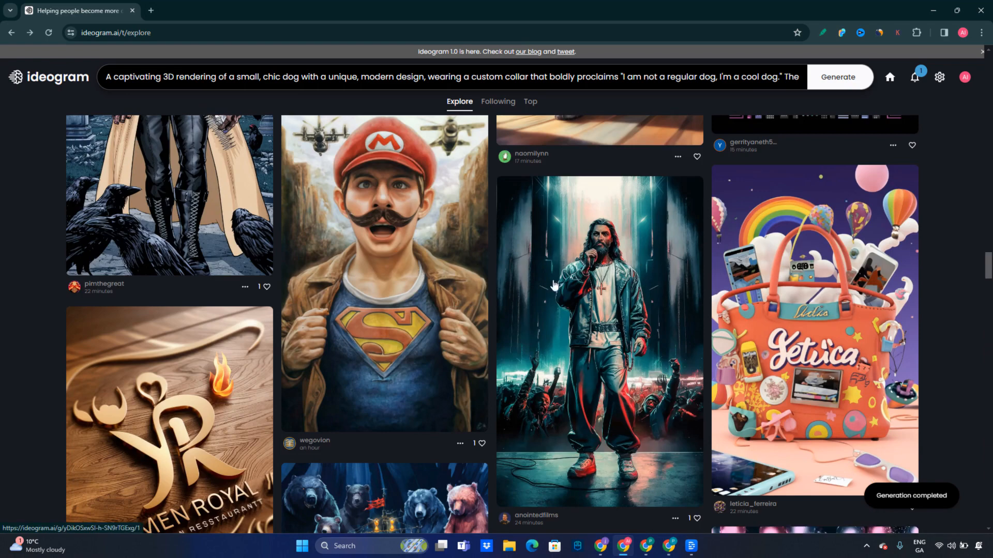
{"action": "scroll", "coordinate": [765, 331], "scroll_direction": "down", "scroll_amount": 1}
{"action": "left_click", "coordinate": [828, 295]}
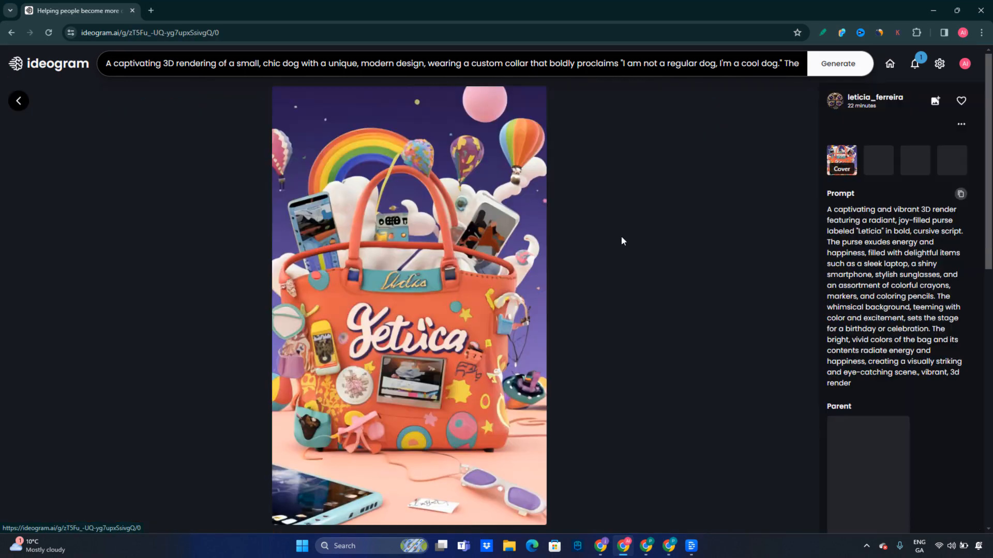
{"action": "left_click", "coordinate": [19, 101]}
Continue through the Explore feed, looking over community posters, t-shirt designs and decorative lettering images
{"action": "scroll", "coordinate": [389, 338], "scroll_direction": "down", "scroll_amount": 9}
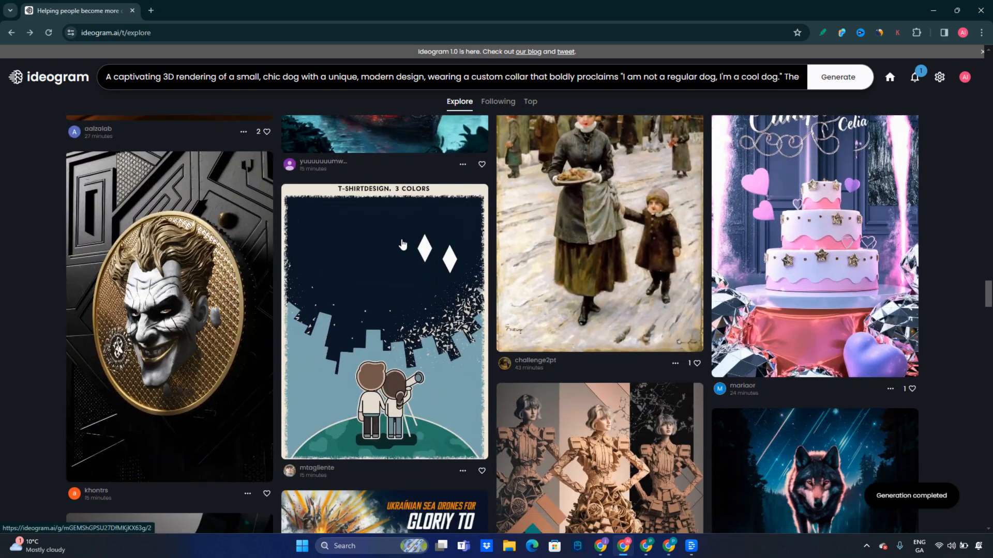
{"action": "scroll", "coordinate": [755, 291], "scroll_direction": "down", "scroll_amount": 5}
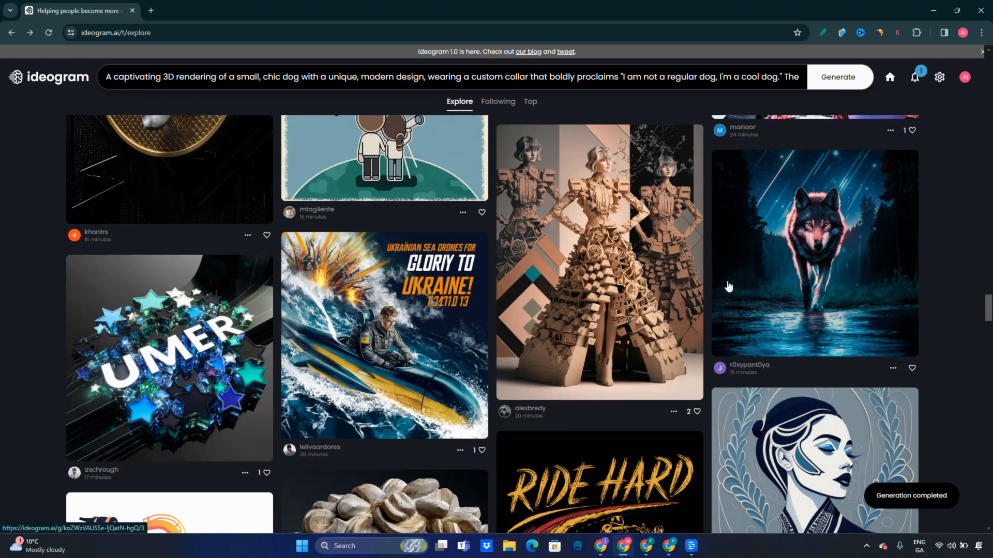
{"action": "scroll", "coordinate": [507, 278], "scroll_direction": "down", "scroll_amount": 5}
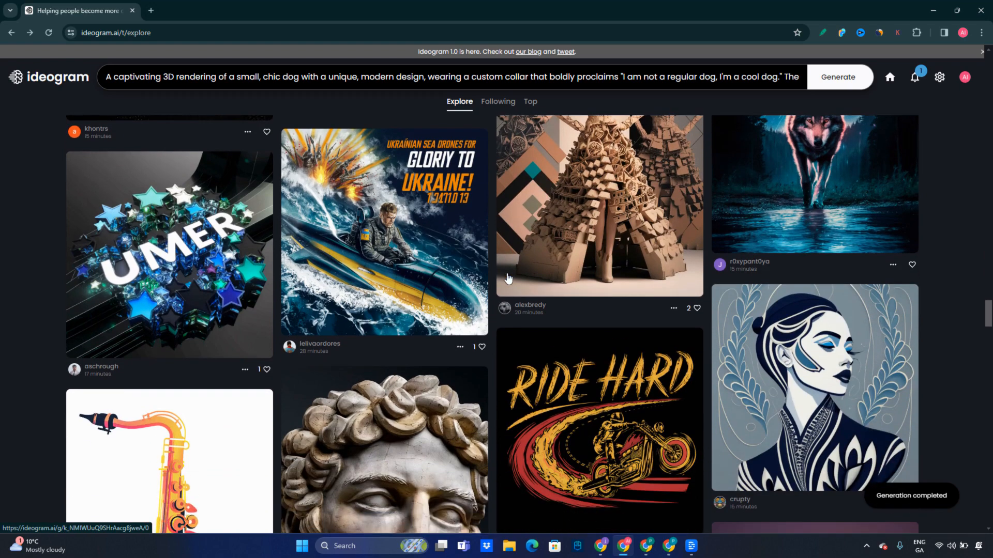
{"action": "scroll", "coordinate": [508, 278], "scroll_direction": "down", "scroll_amount": 7}
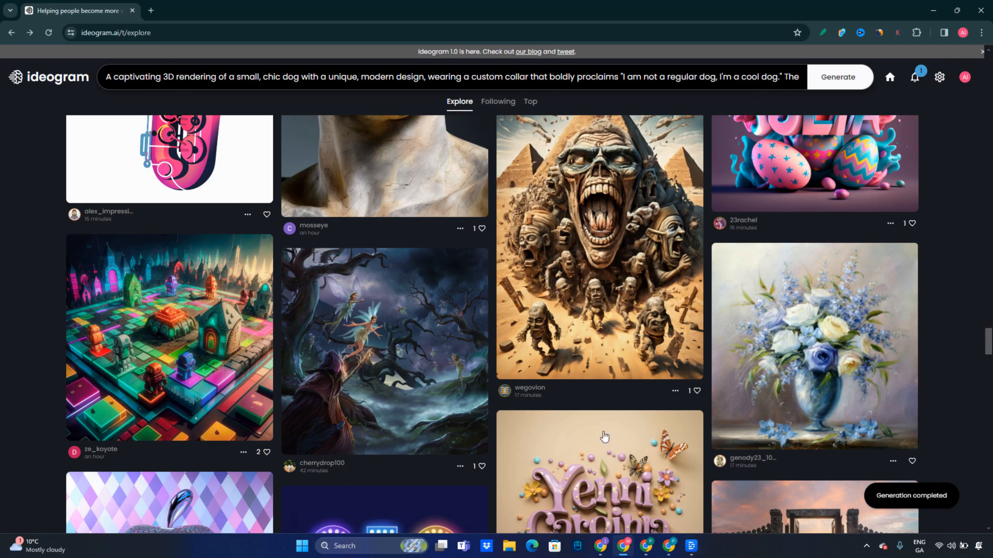
{"action": "scroll", "coordinate": [488, 375], "scroll_direction": "down", "scroll_amount": 5}
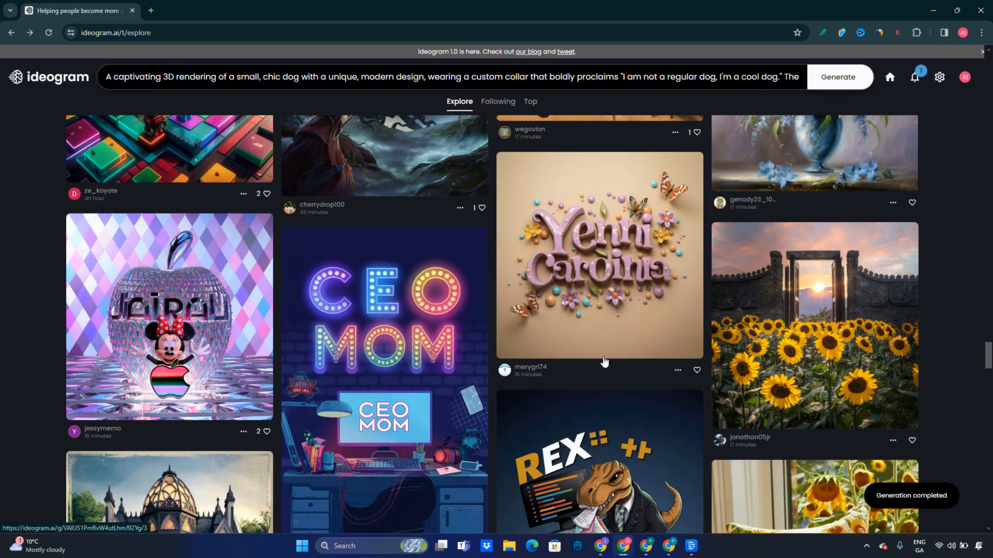
Look over the neon lettering, dinosaur, sunflower pillow and sports car images further down the Explore feed
{"action": "scroll", "coordinate": [590, 379], "scroll_direction": "down", "scroll_amount": 4}
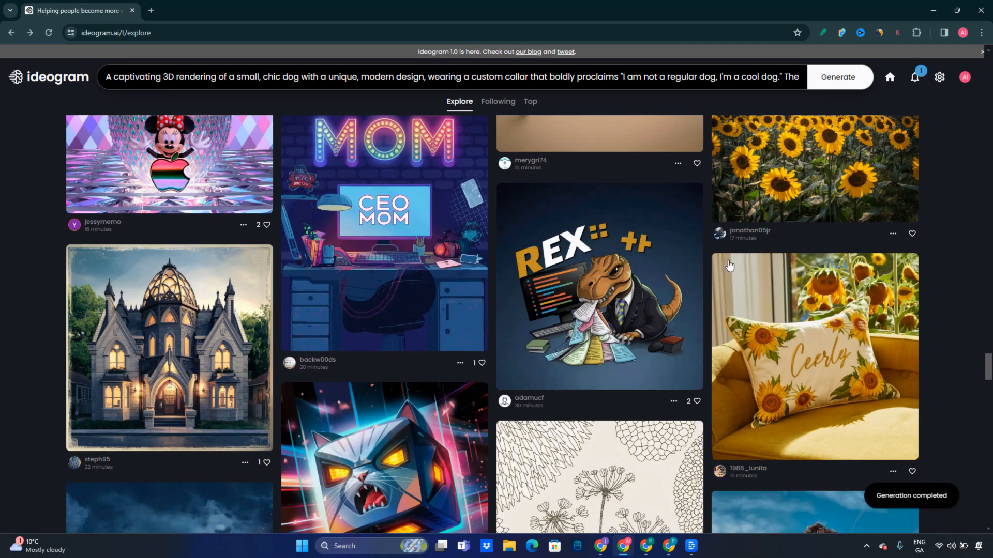
{"action": "scroll", "coordinate": [533, 339], "scroll_direction": "down", "scroll_amount": 2}
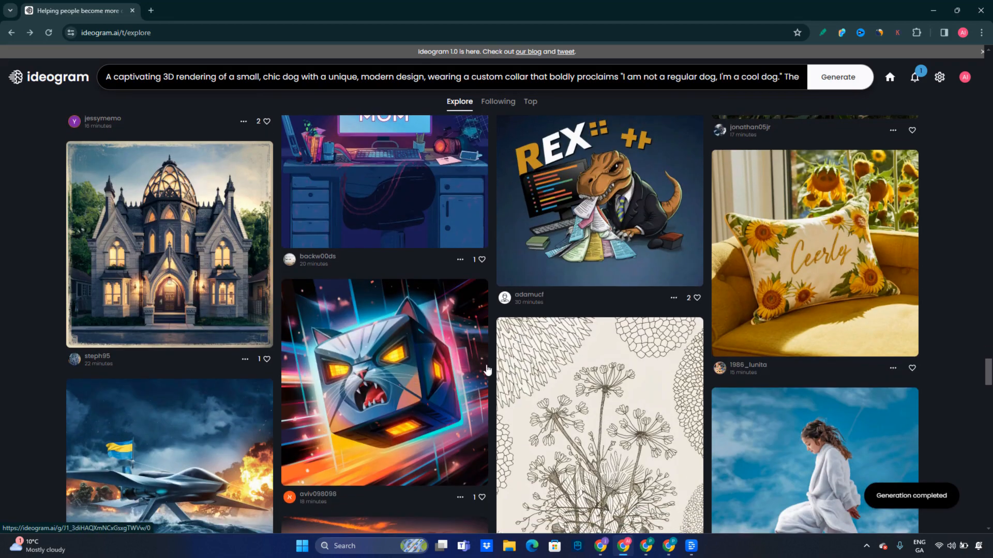
{"action": "scroll", "coordinate": [533, 340], "scroll_direction": "down", "scroll_amount": 8}
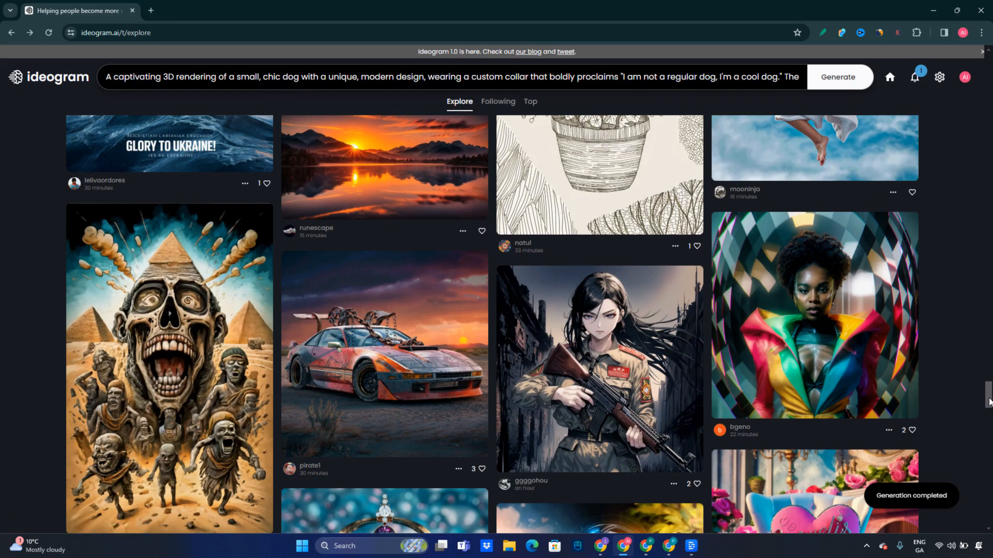
Return to the start of the feed, expand the dog prompt's generation settings and try to set Visibility to private
{"action": "left_click_drag", "start_coordinate": [988, 402], "coordinate": [989, 67]}
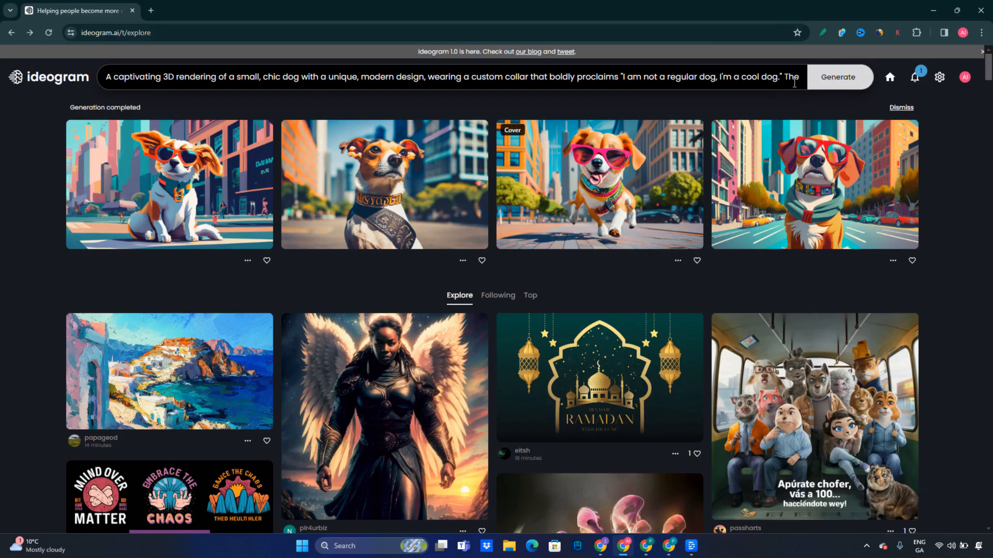
{"action": "left_click", "coordinate": [723, 80]}
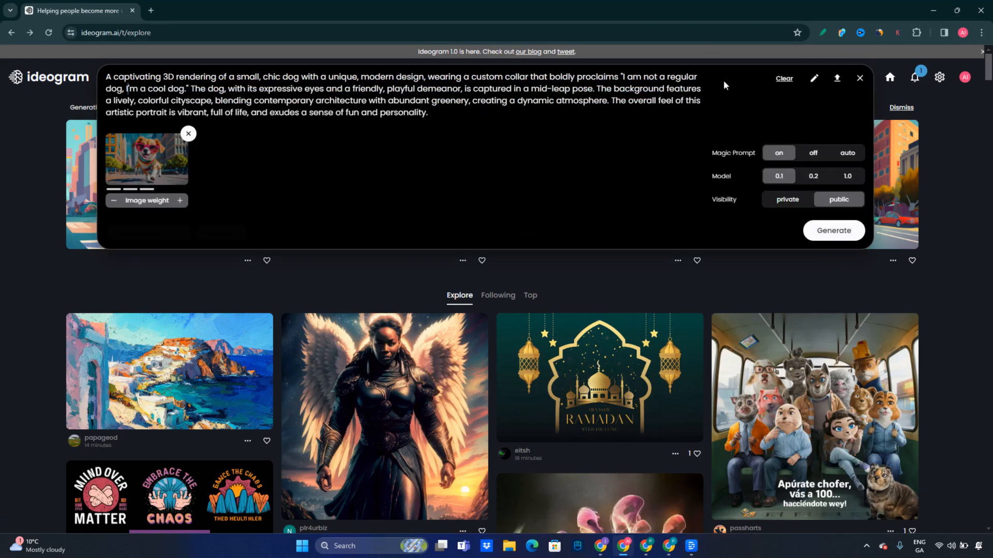
{"action": "left_click", "coordinate": [791, 203]}
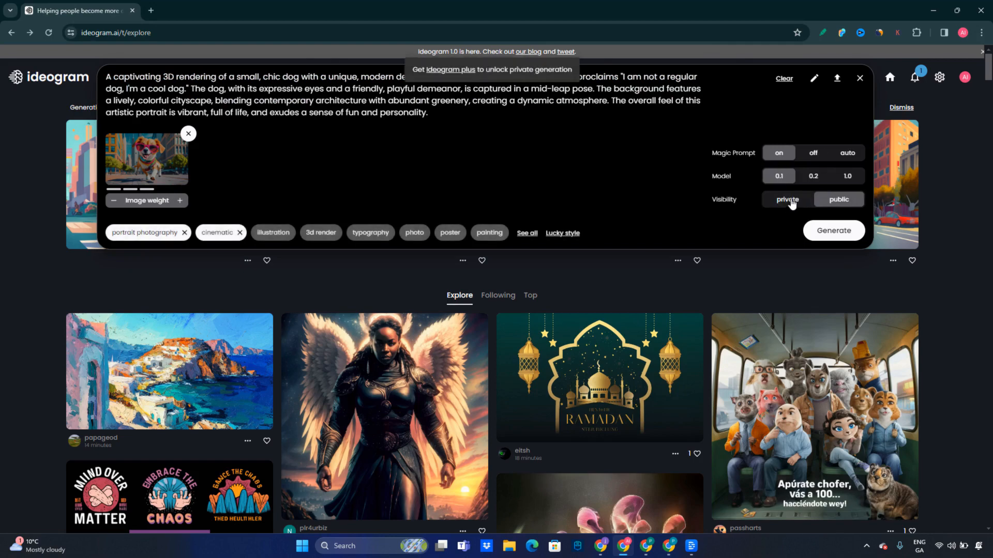
Open the Ideogram plus subscription plans, compare the Free, Basic and Plus features with annual and monthly pricing, and close the comparison
{"action": "right_click", "coordinate": [457, 67]}
{"action": "left_click", "coordinate": [437, 75]}
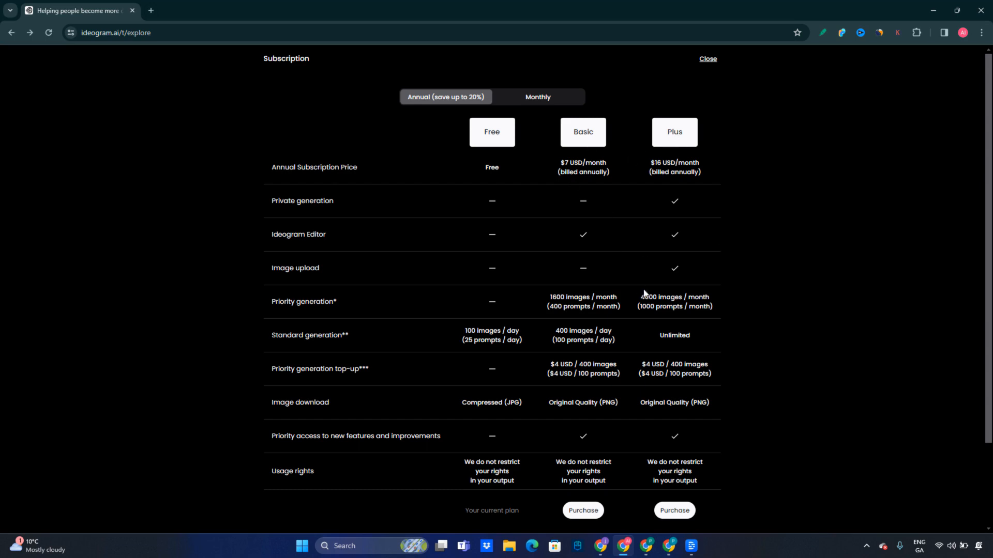
{"action": "left_click", "coordinate": [539, 102]}
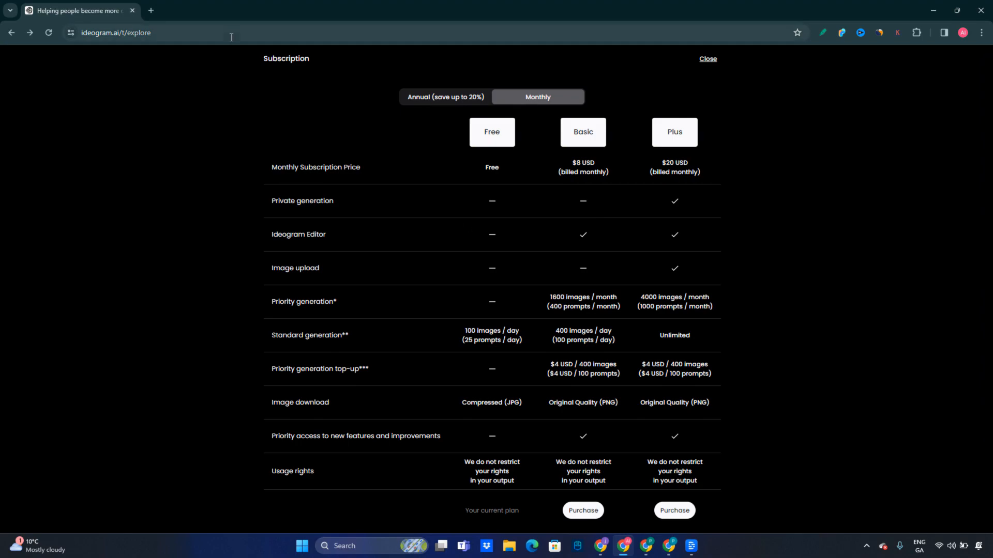
{"action": "left_click", "coordinate": [708, 60]}
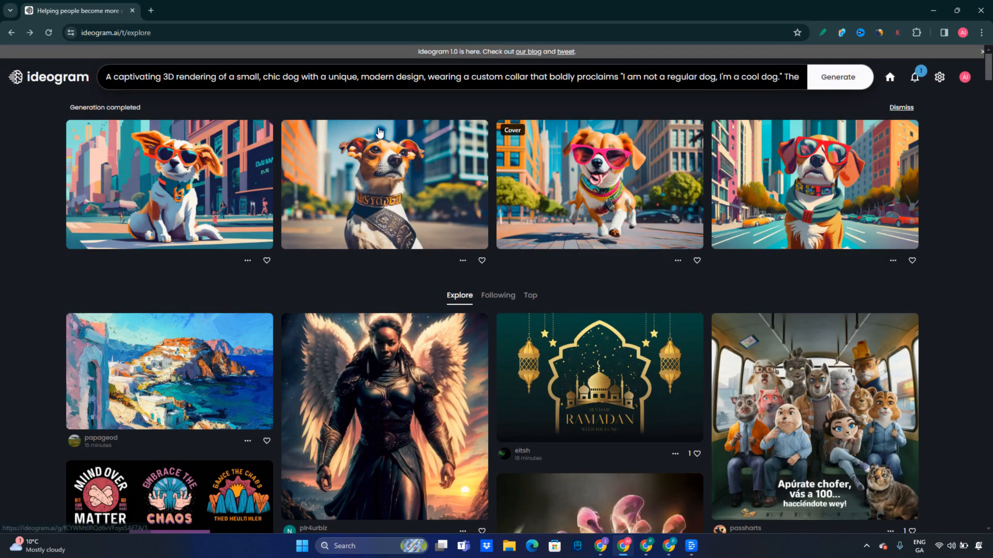
Browse the Explore feed again from the generated dogs downward, examining the community's posters, name lettering, illustrations and photo-style images
{"action": "scroll", "coordinate": [693, 292], "scroll_direction": "down", "scroll_amount": 15}
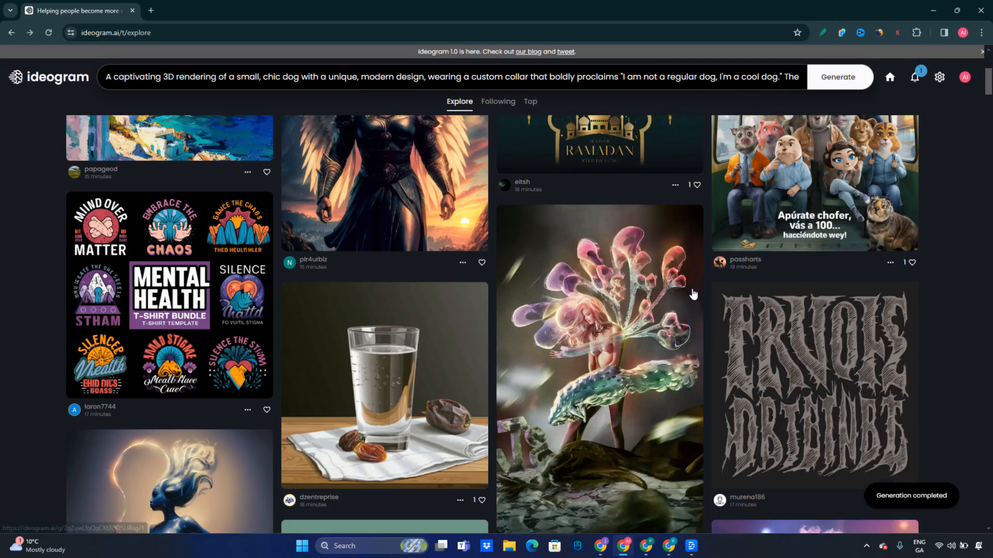
{"action": "scroll", "coordinate": [692, 295], "scroll_direction": "down", "scroll_amount": 15}
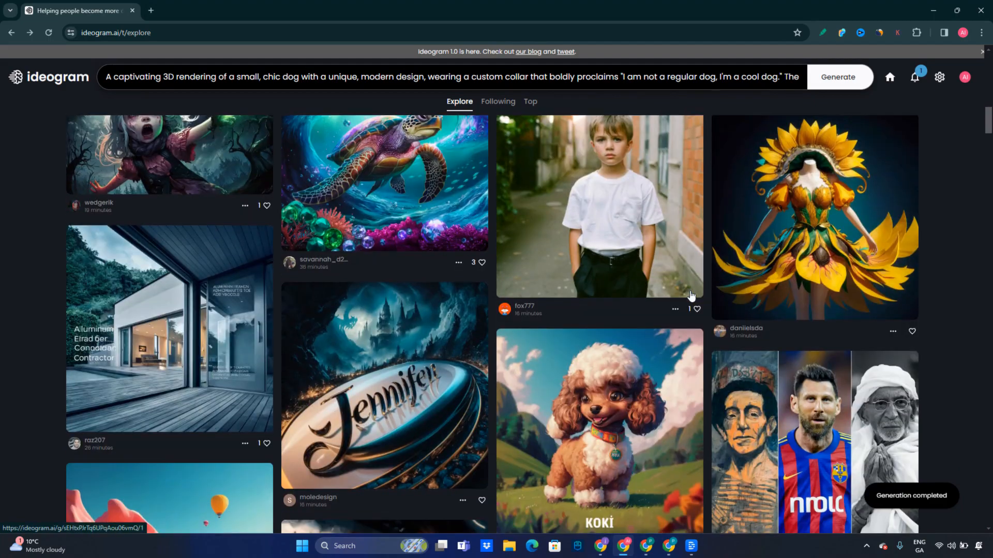
{"action": "scroll", "coordinate": [718, 356], "scroll_direction": "down", "scroll_amount": 3}
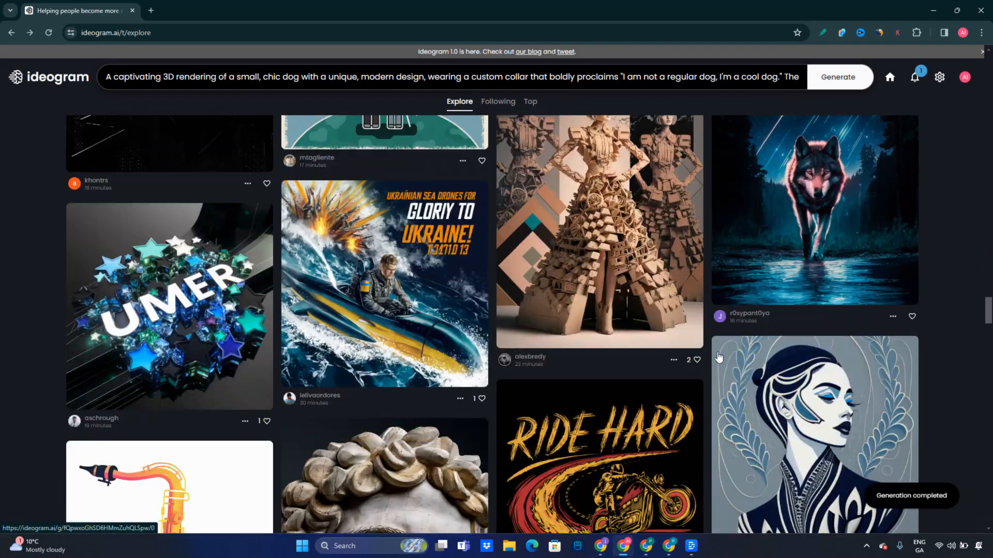
{"action": "scroll", "coordinate": [718, 356], "scroll_direction": "down", "scroll_amount": 8}
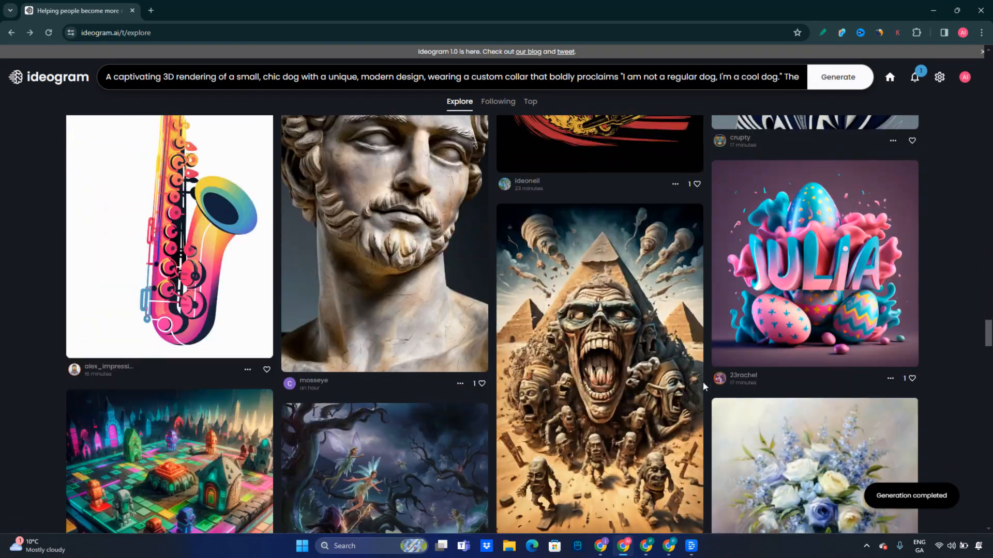
{"action": "scroll", "coordinate": [698, 388], "scroll_direction": "down", "scroll_amount": 3}
{"action": "scroll", "coordinate": [698, 389], "scroll_direction": "down", "scroll_amount": 3}
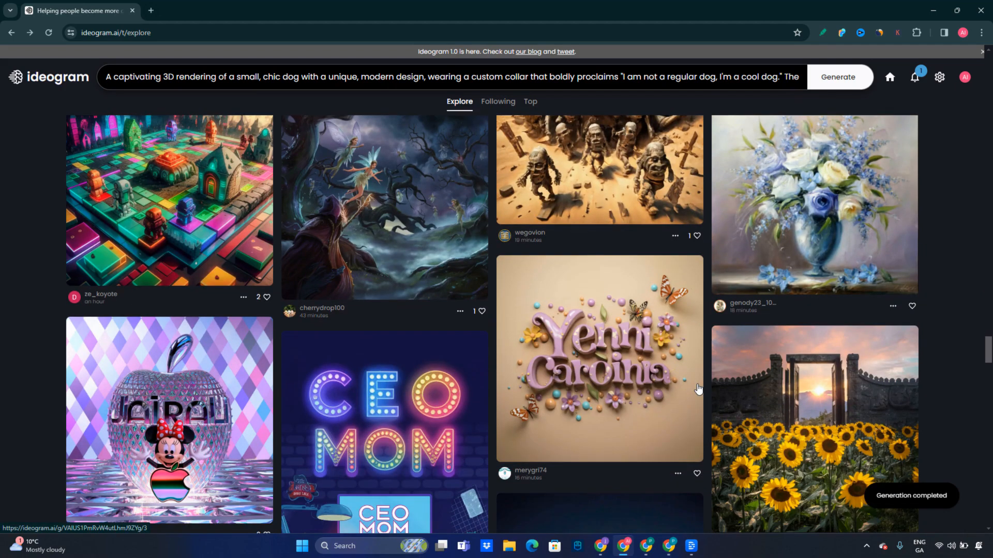
{"action": "scroll", "coordinate": [698, 389], "scroll_direction": "down", "scroll_amount": 3}
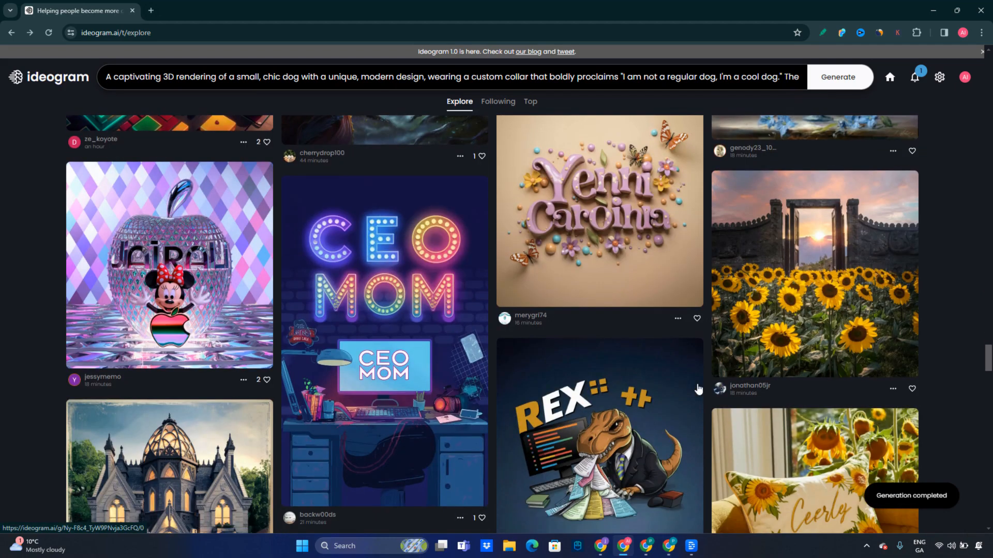
{"action": "scroll", "coordinate": [698, 389], "scroll_direction": "down", "scroll_amount": 3}
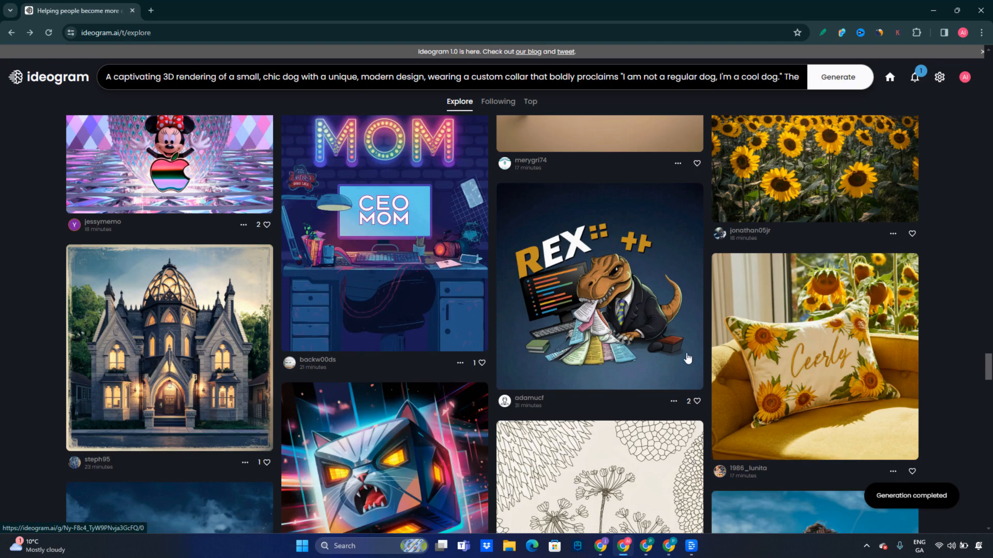
{"action": "scroll", "coordinate": [687, 356], "scroll_direction": "down", "scroll_amount": 4}
{"action": "scroll", "coordinate": [686, 358], "scroll_direction": "down", "scroll_amount": 2}
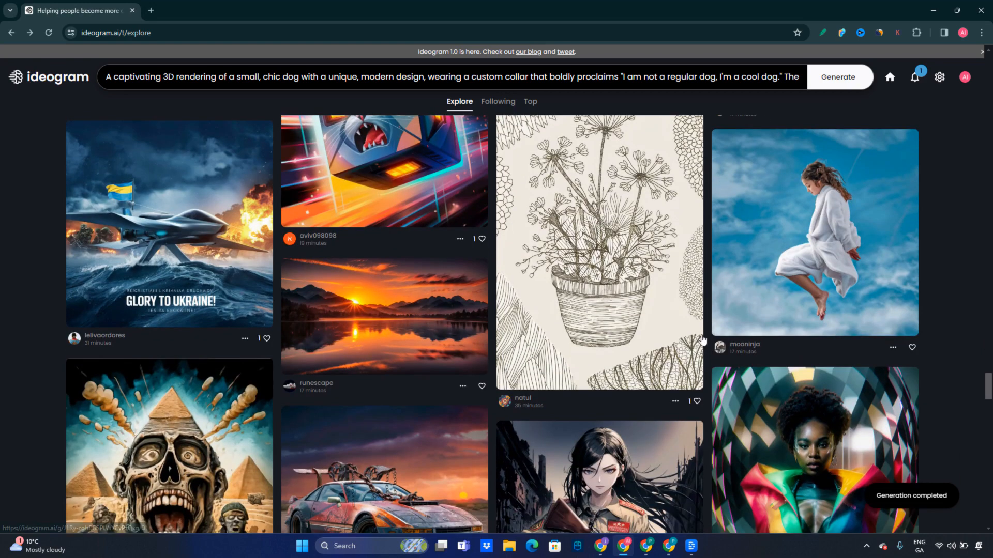
{"action": "scroll", "coordinate": [671, 309], "scroll_direction": "down", "scroll_amount": 1}
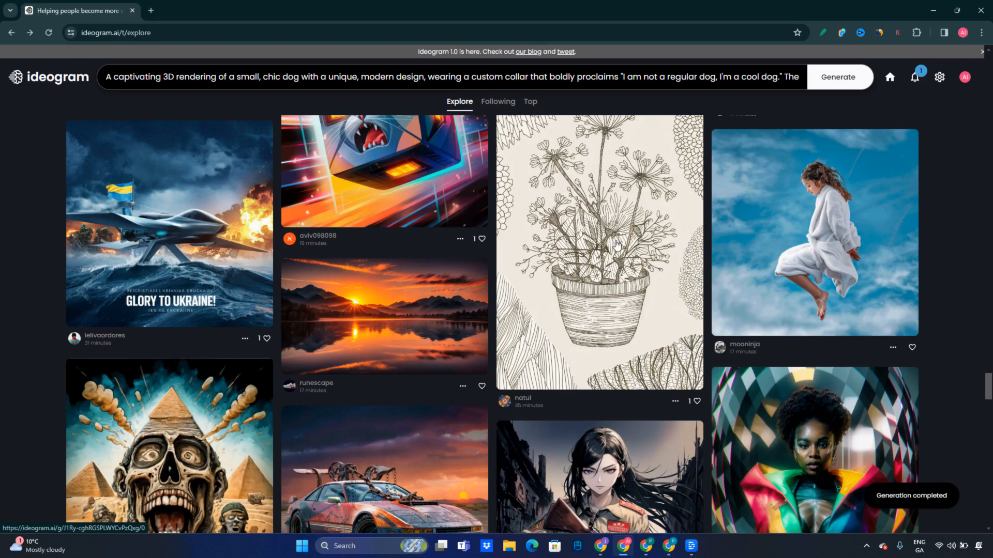
{"action": "scroll", "coordinate": [665, 249], "scroll_direction": "down", "scroll_amount": 10}
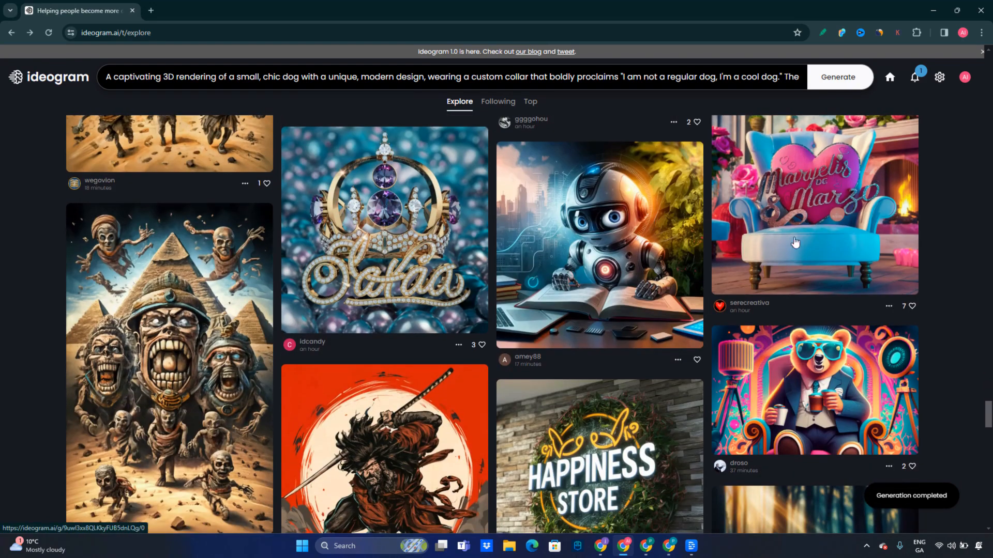
{"action": "scroll", "coordinate": [916, 269], "scroll_direction": "down", "scroll_amount": 6}
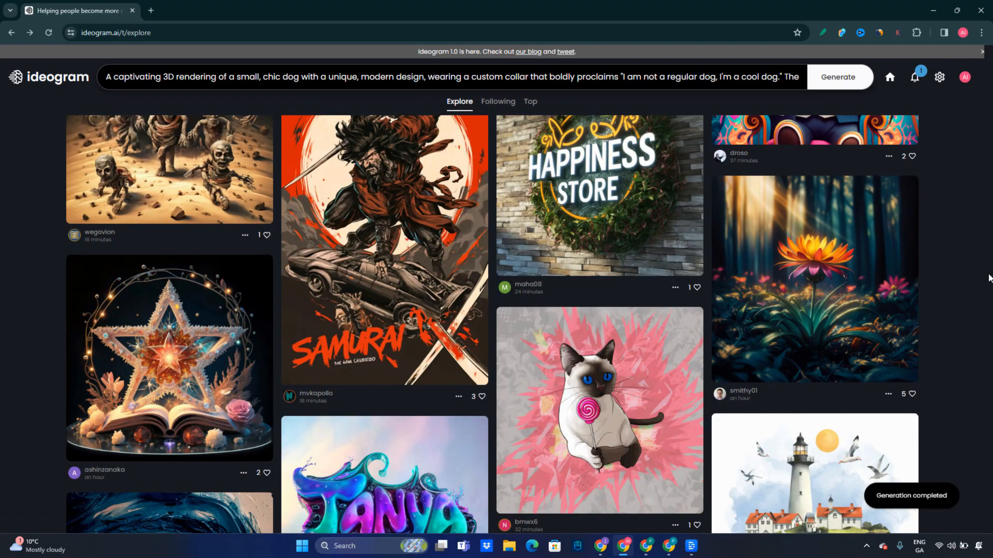